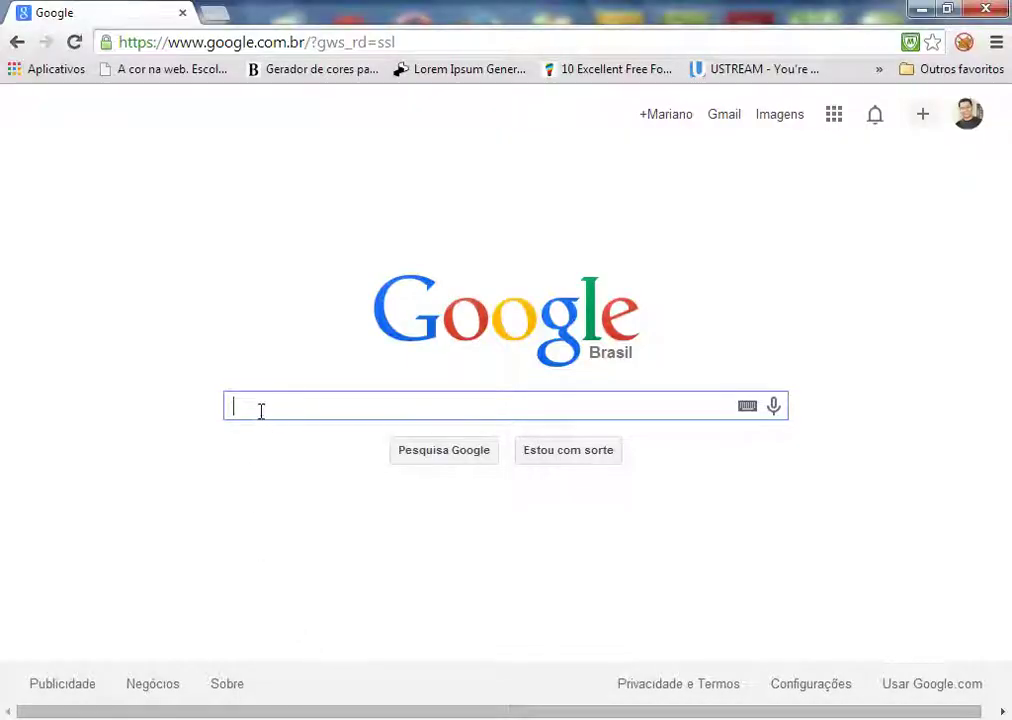
Search Google for "media player classic" and open the MPC-HC home page from the results
text(med)
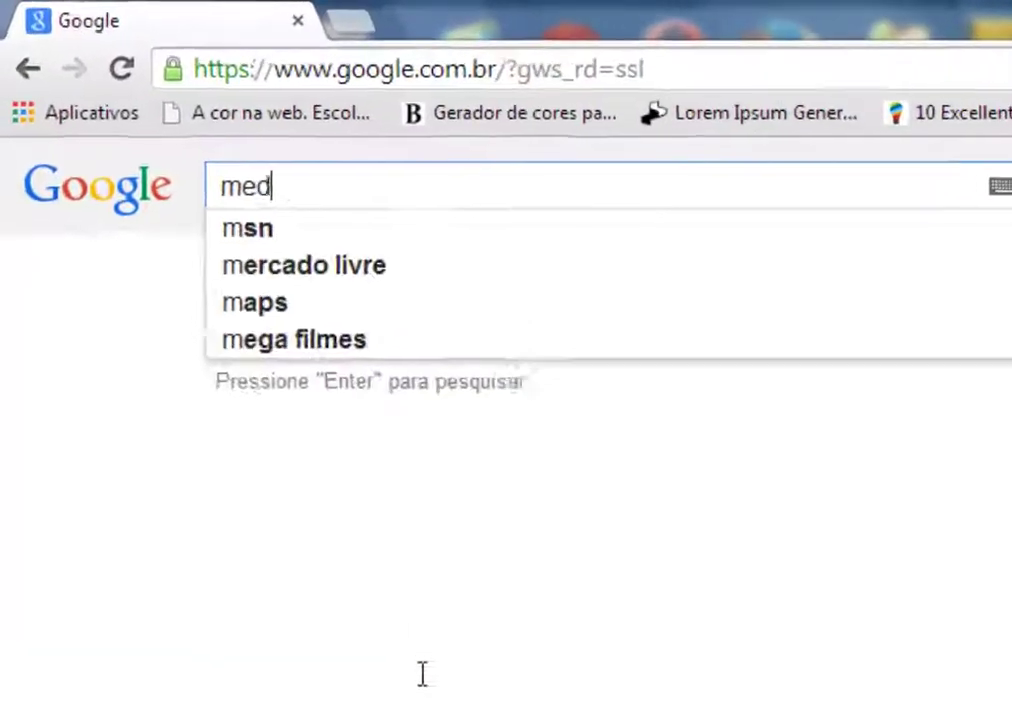
text(ia player classic)
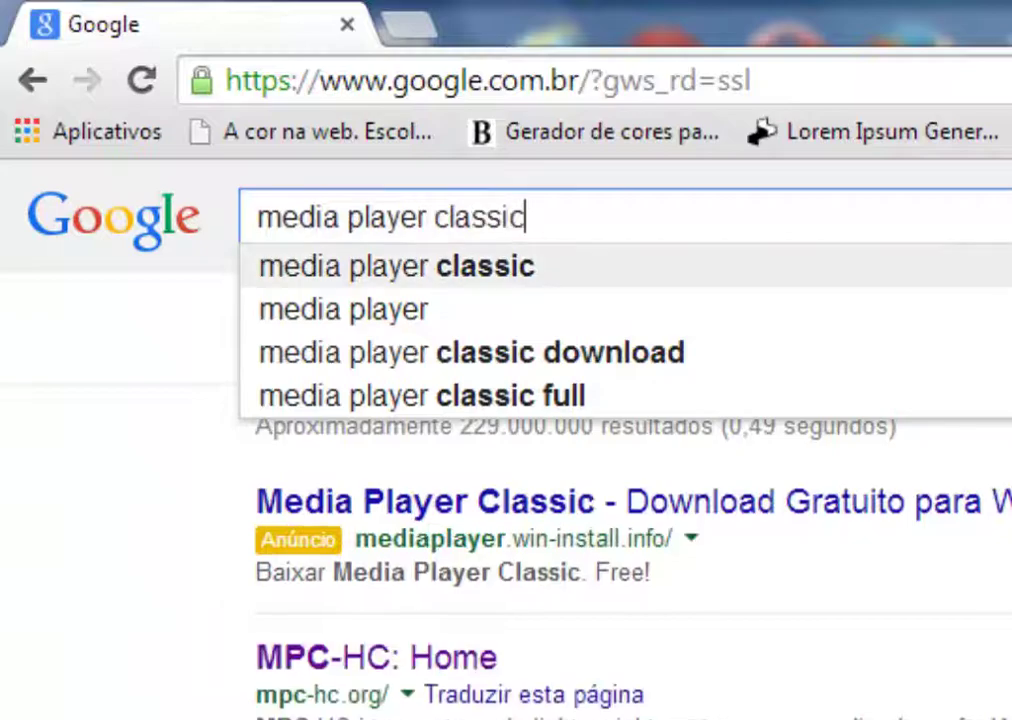
key(Return)
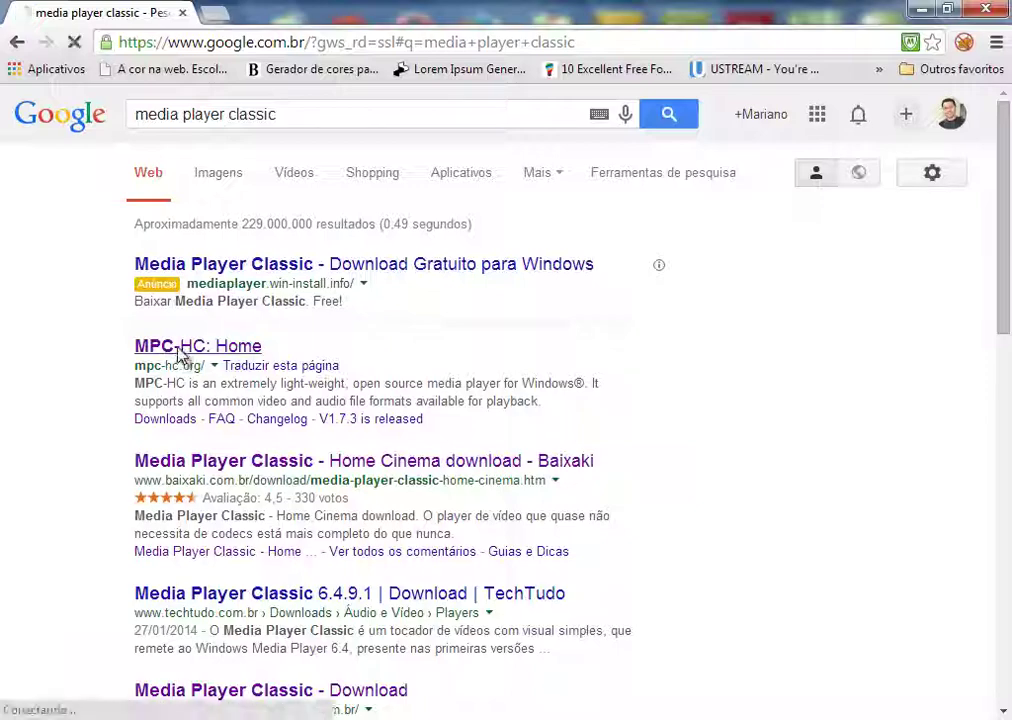
click(181, 349)
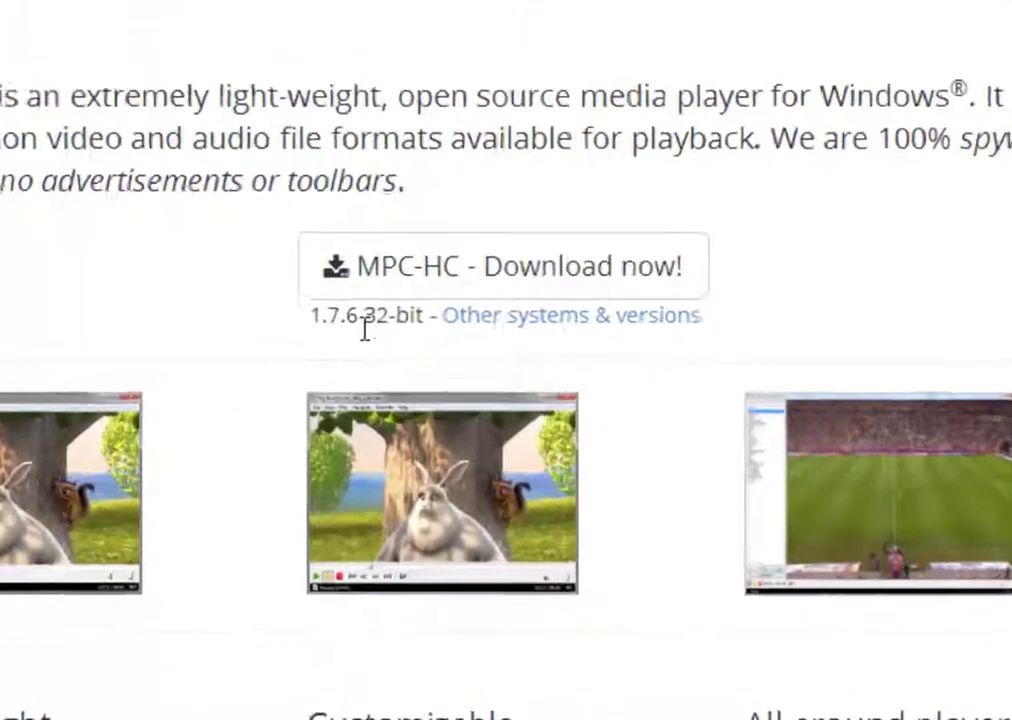
Check the bit version of the offered MPC-HC download and the computer's system type in the desktop Computer icon's properties
drag(345, 289, 412, 300)
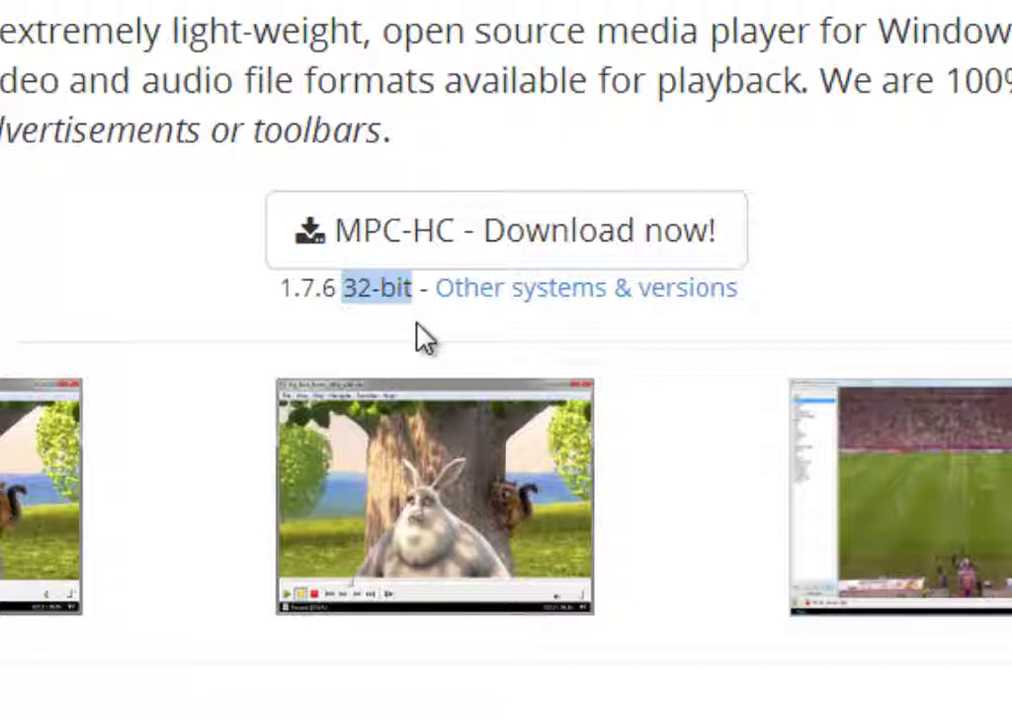
click(425, 338)
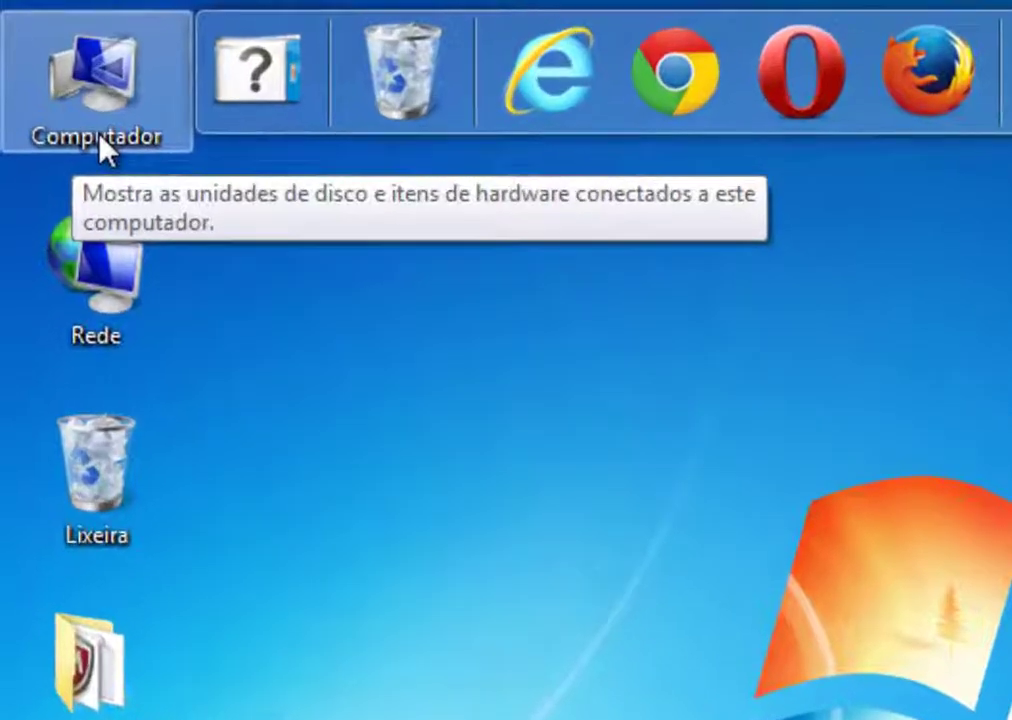
right_click(99, 140)
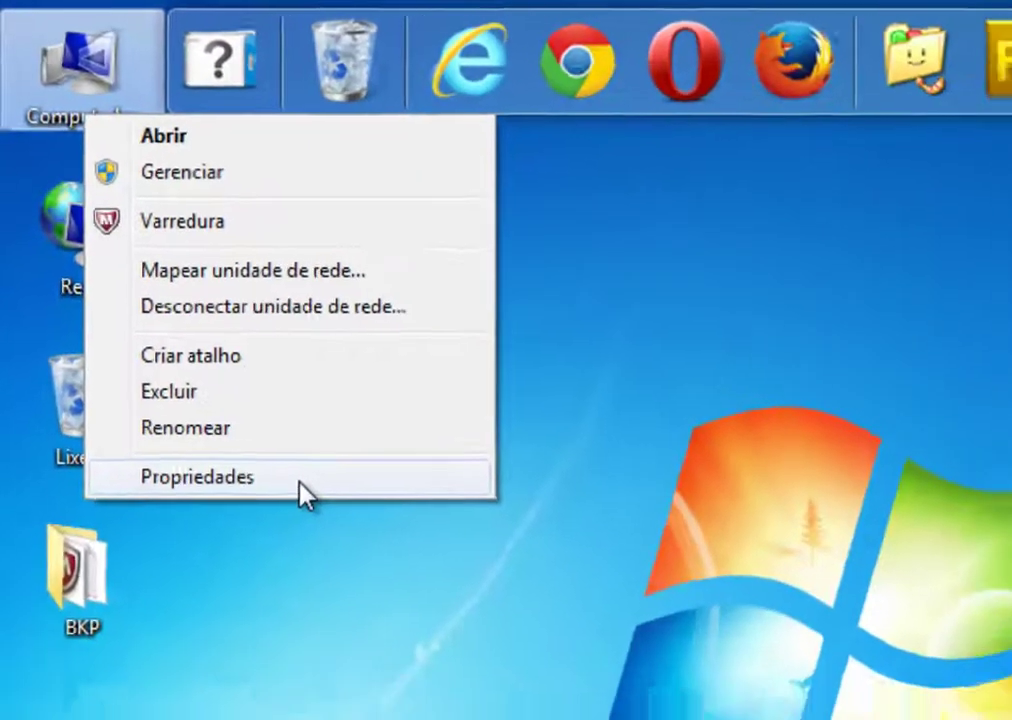
click(355, 565)
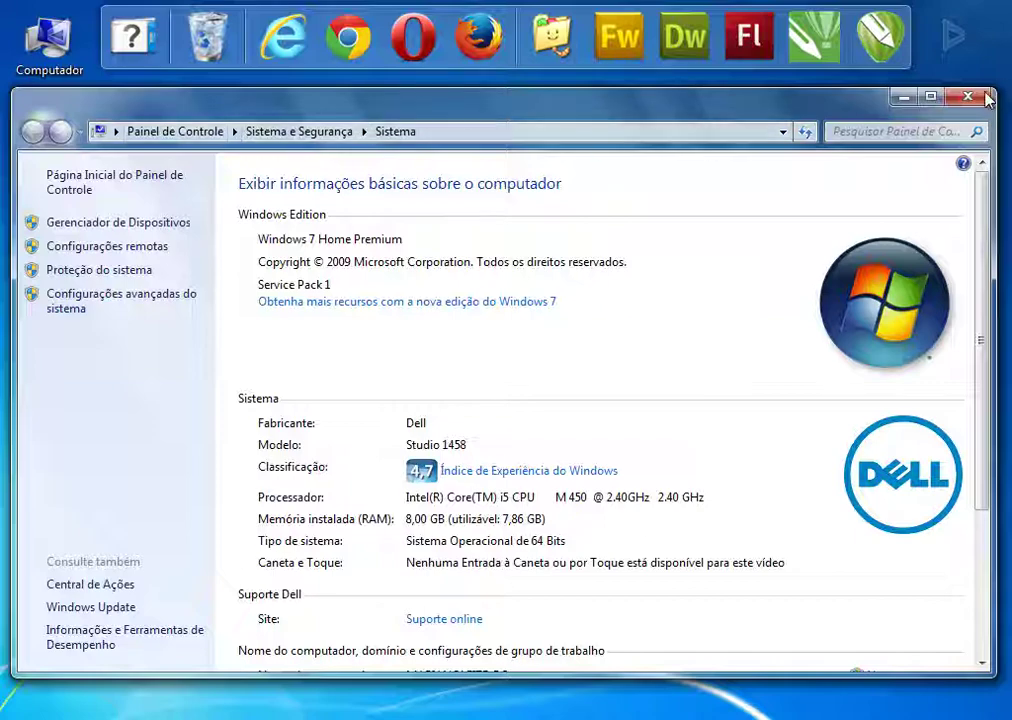
click(968, 96)
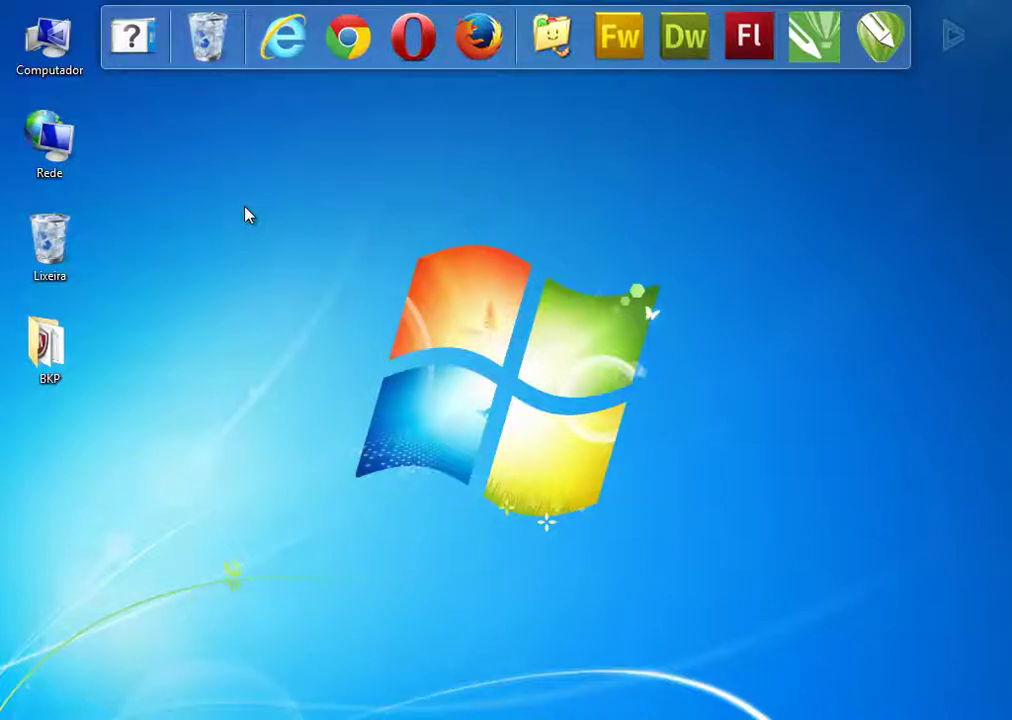
Open Windows Explorer and view the system type in the properties of its Computer entry
key(super+e)
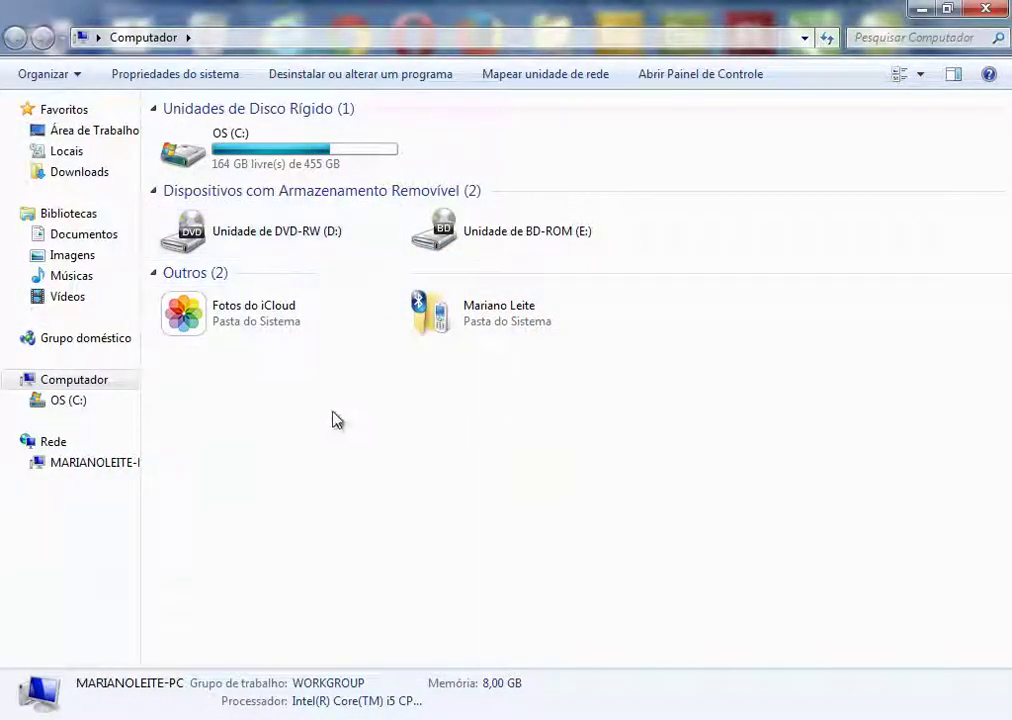
right_click(75, 388)
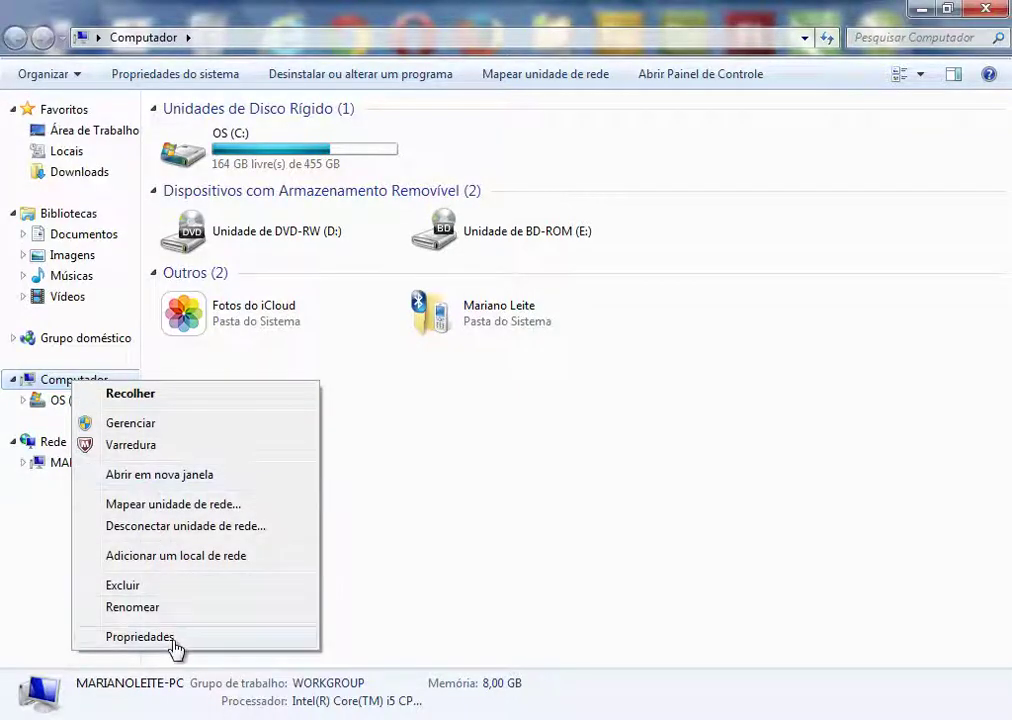
click(140, 637)
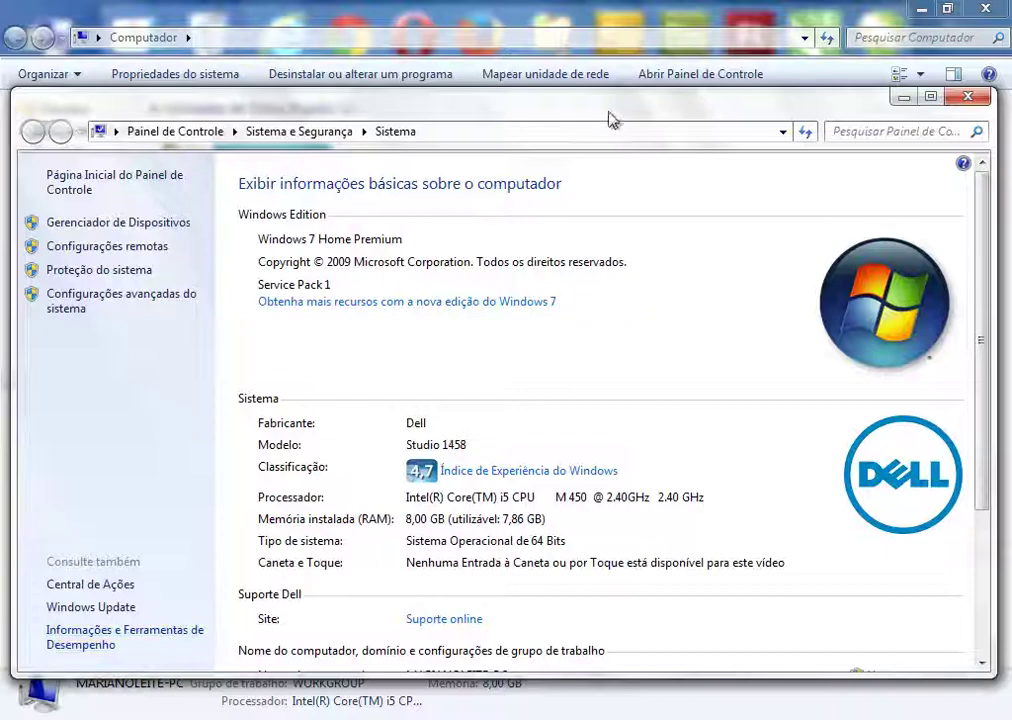
drag(612, 119, 614, 78)
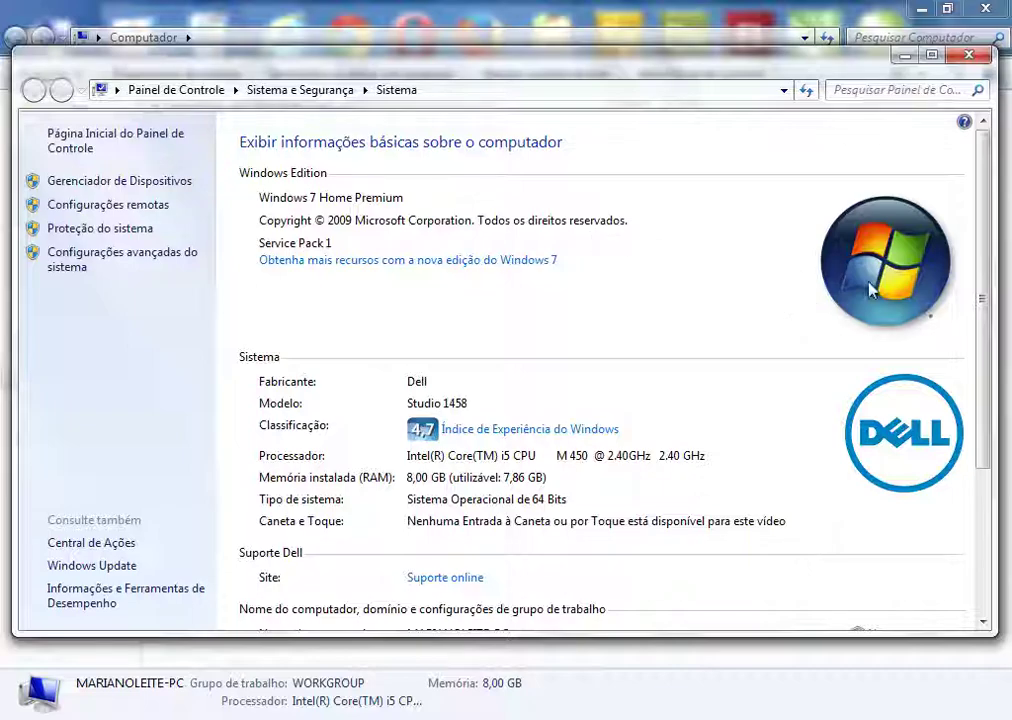
scroll(985, 262, down, 2)
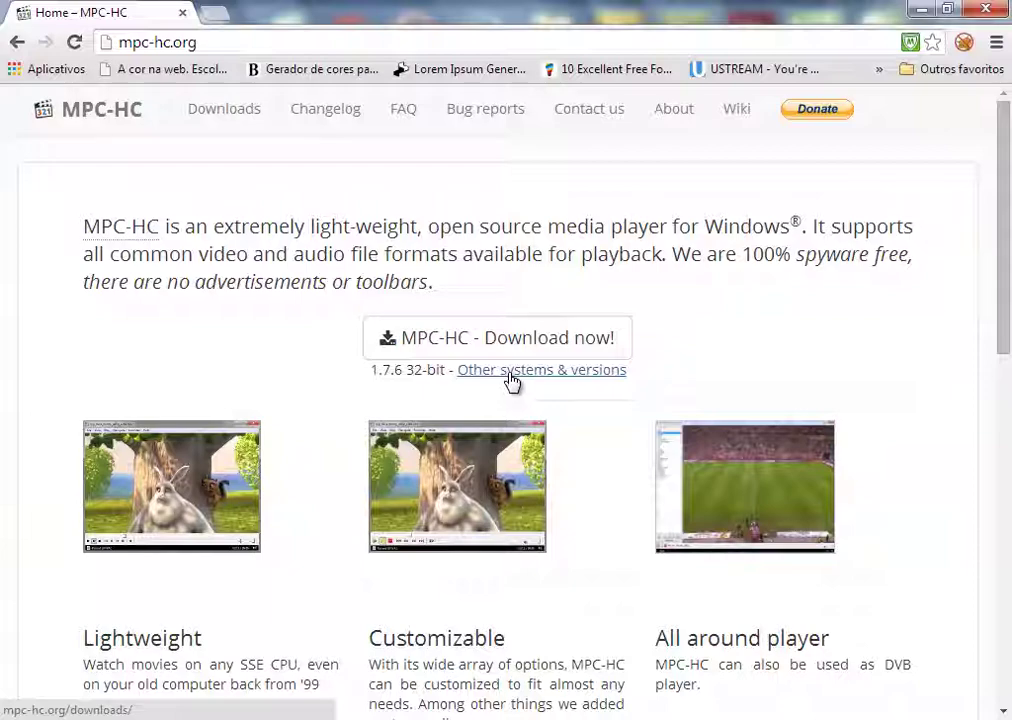
Return to the MPC-HC site in Chrome and download the installer for MPC-HC 64-bit (x64) from the other versions
click(509, 374)
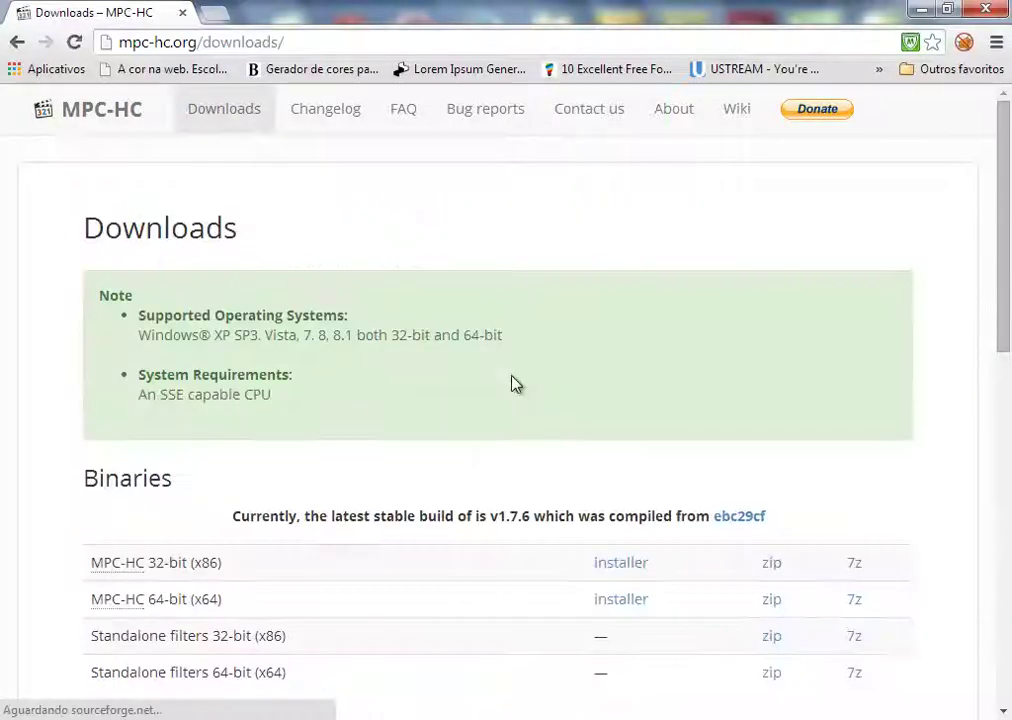
drag(1003, 206, 957, 322)
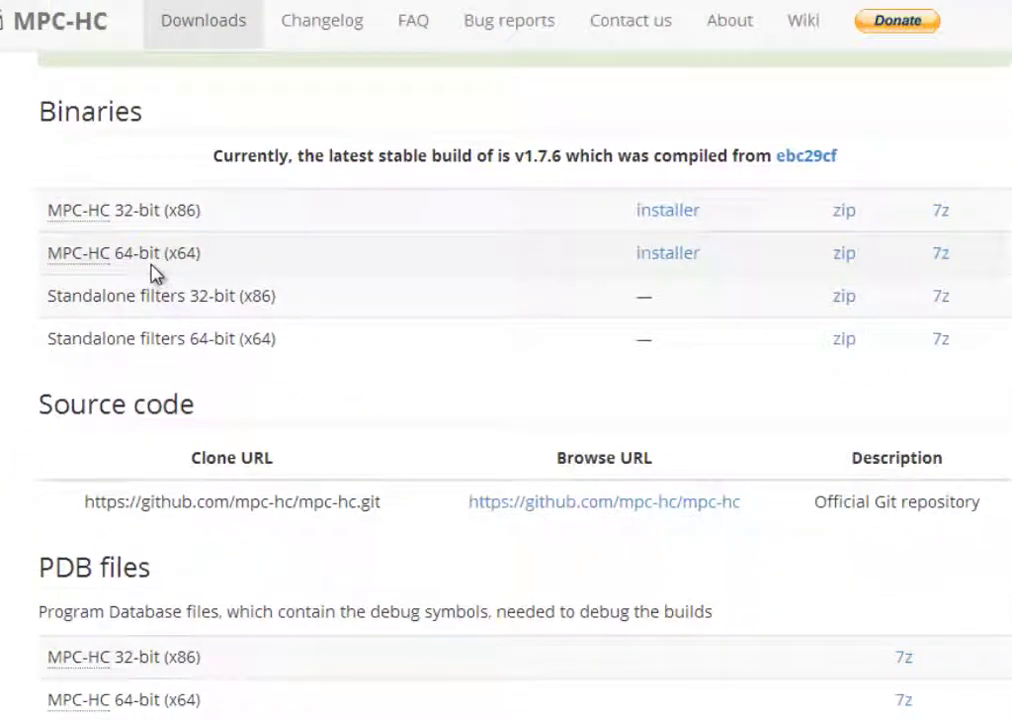
click(670, 260)
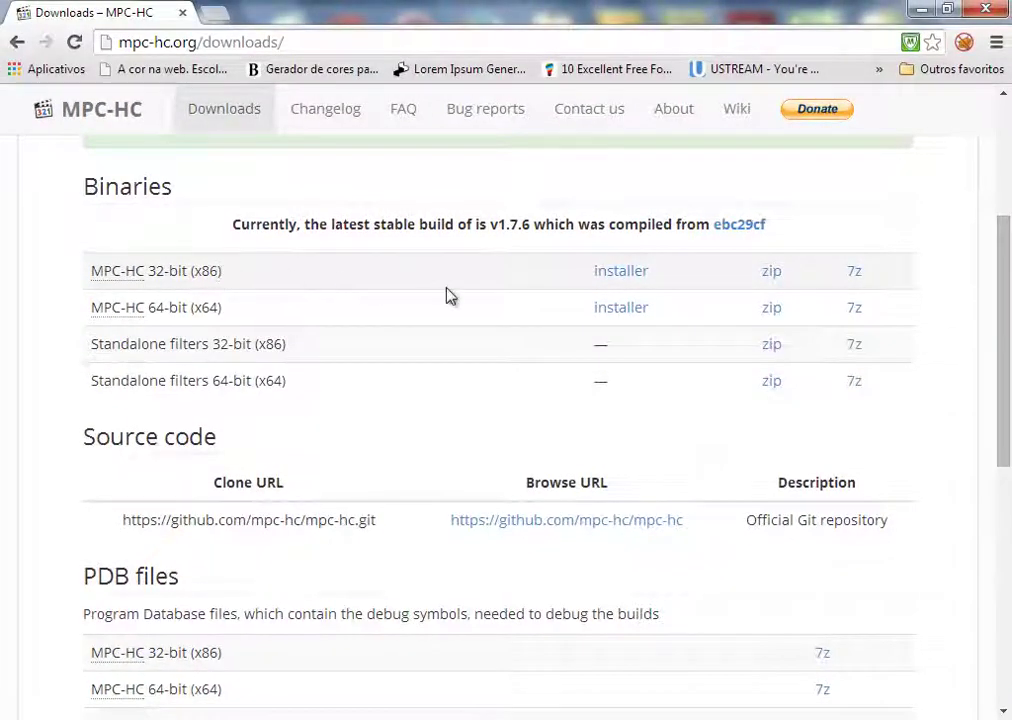
click(627, 313)
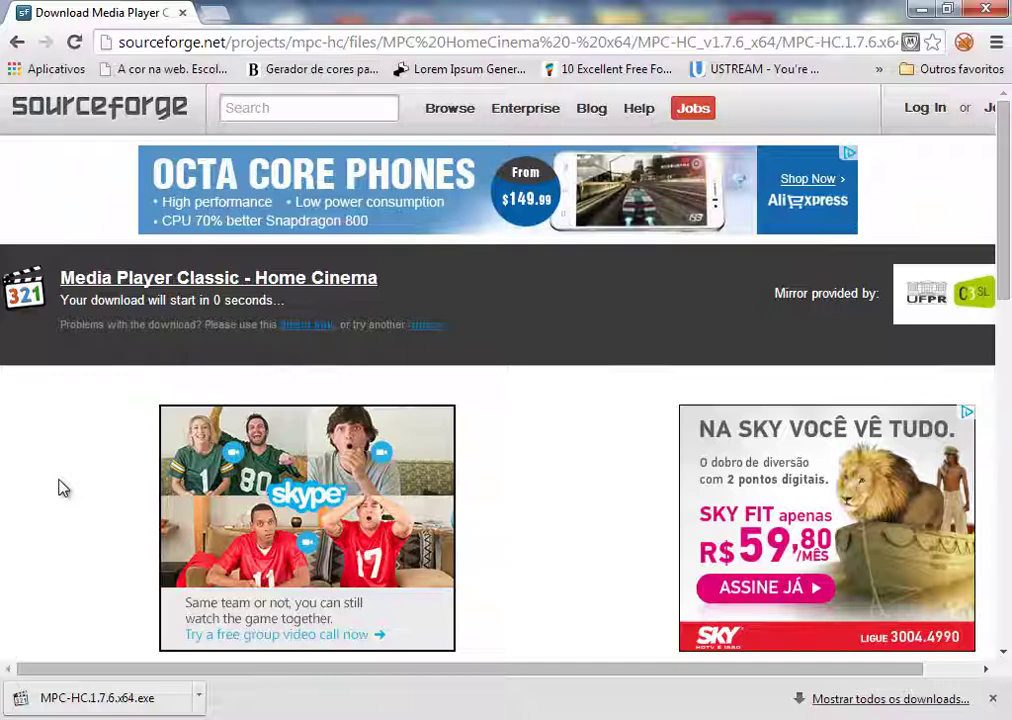
Run the downloaded MPC-HC.1.7.6.x64.exe and confirm Português (Brasil) as the installation language
click(140, 701)
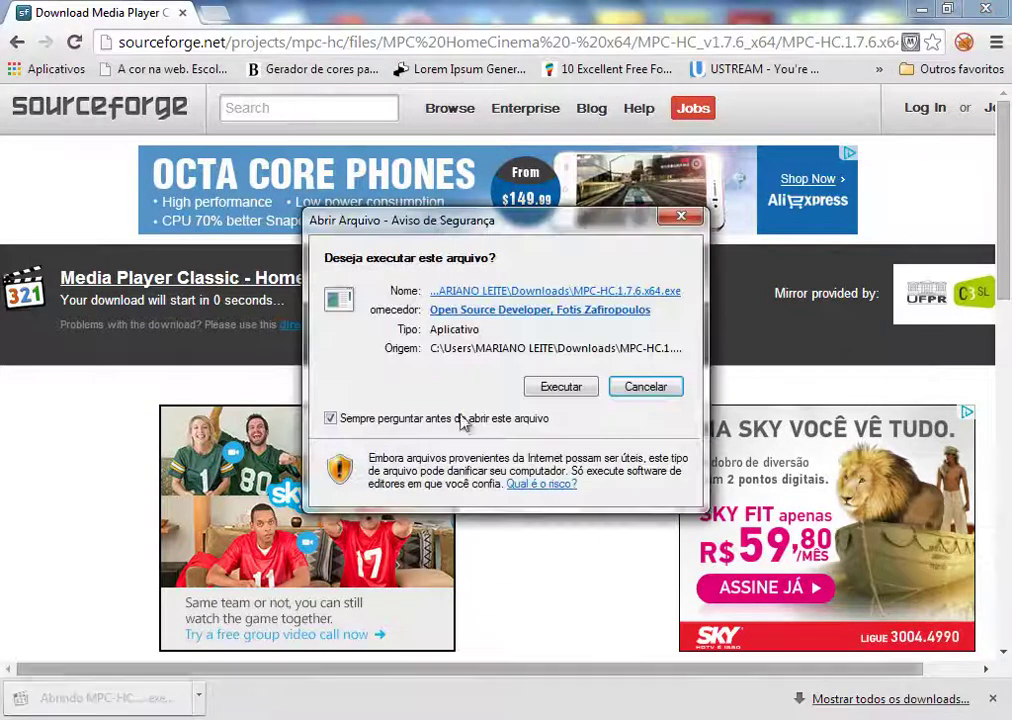
drag(490, 224, 476, 204)
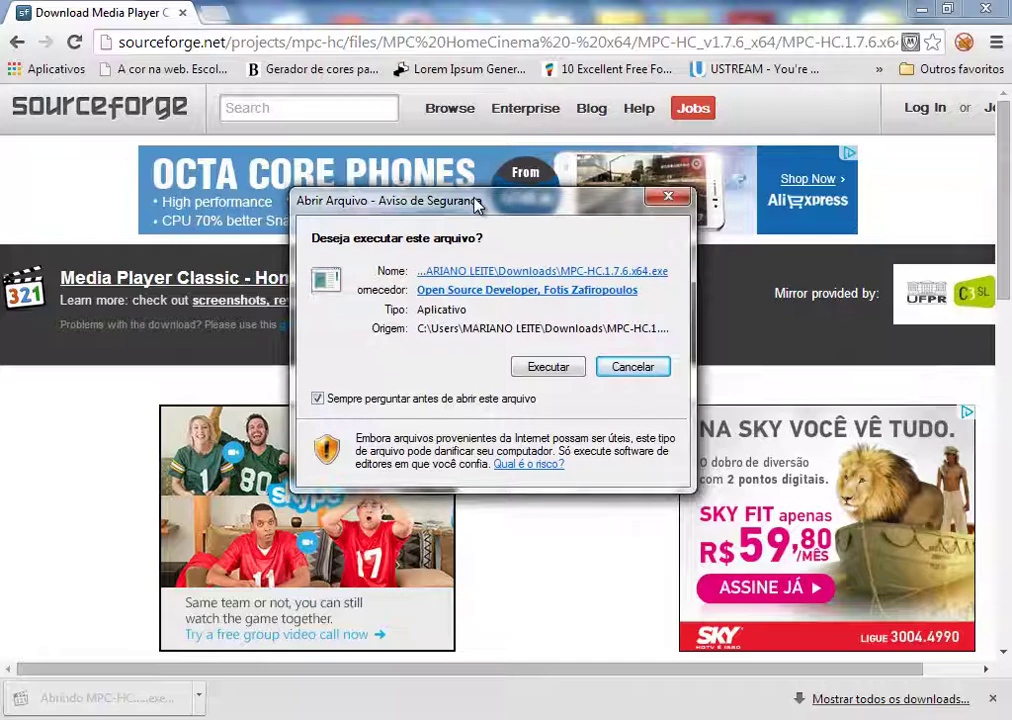
click(556, 367)
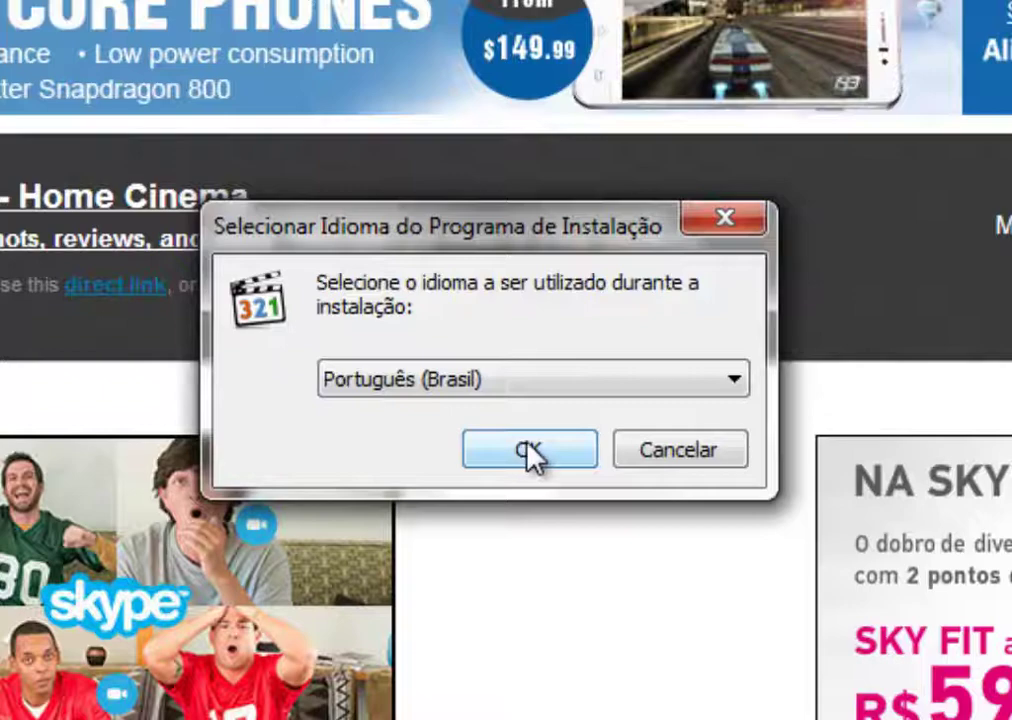
click(737, 390)
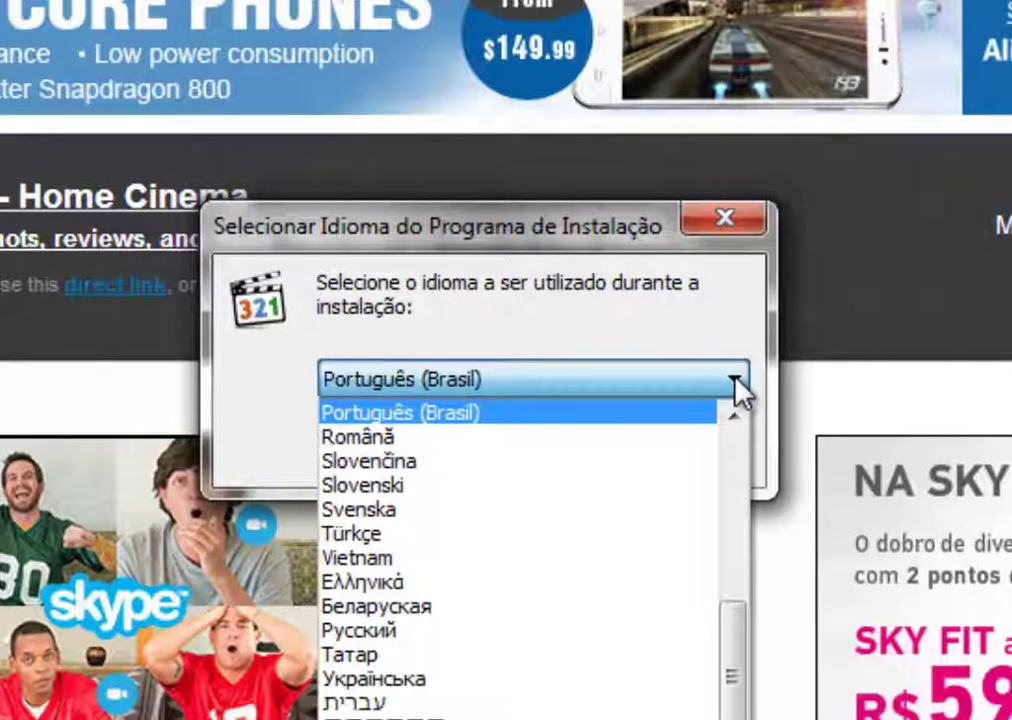
click(700, 338)
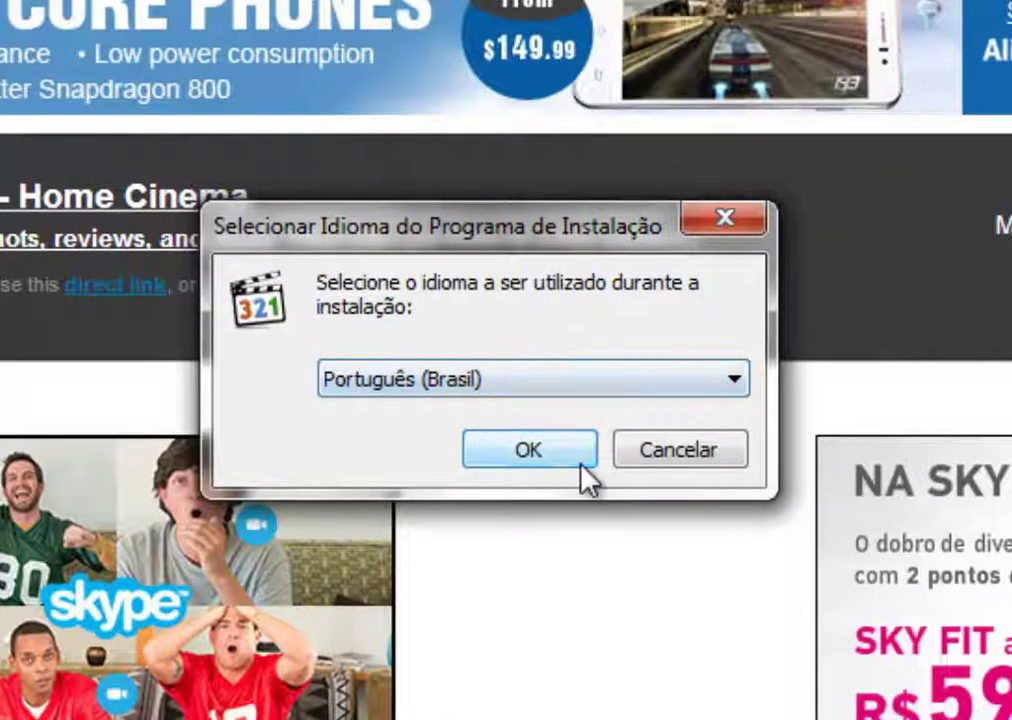
click(552, 460)
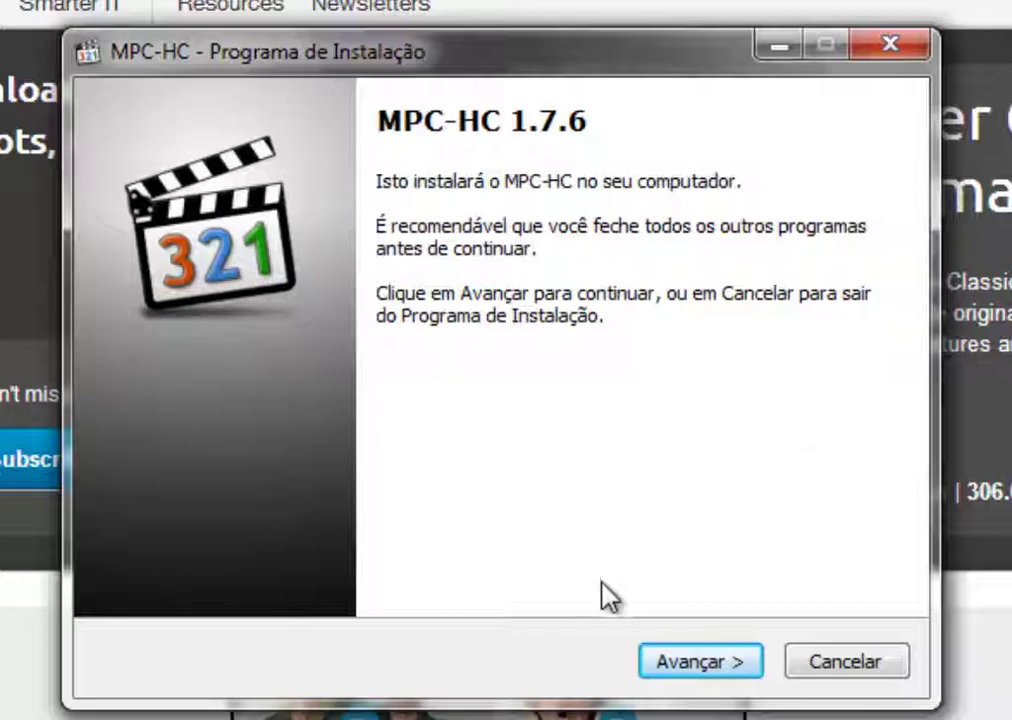
Start the setup wizard, read through the licence agreement to its end and accept its terms
click(697, 662)
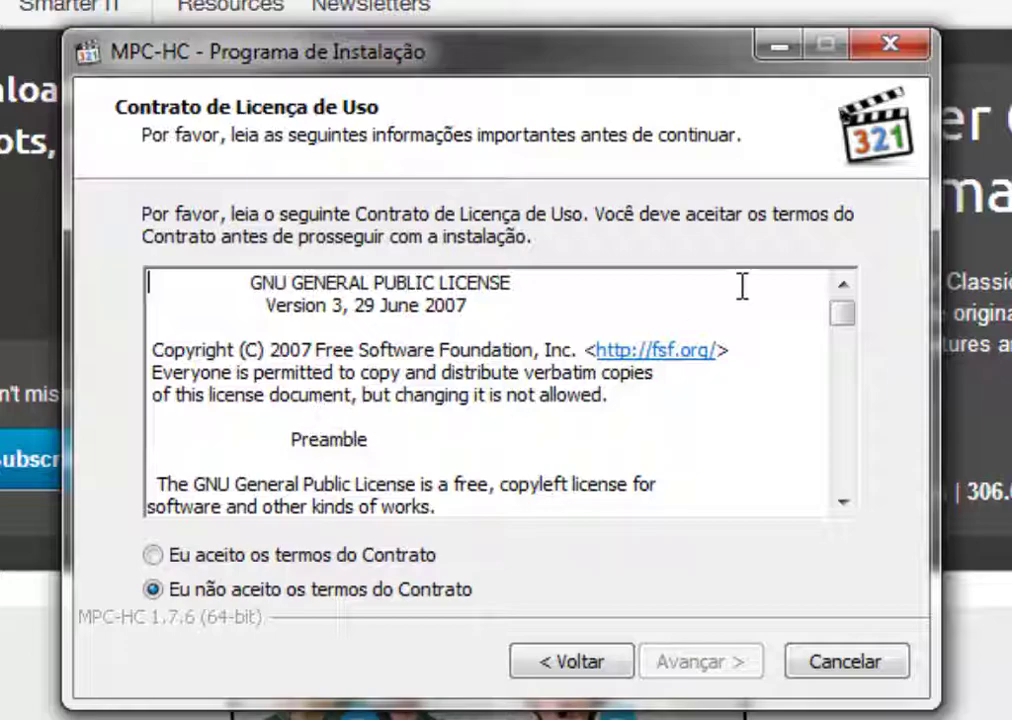
drag(838, 330, 899, 510)
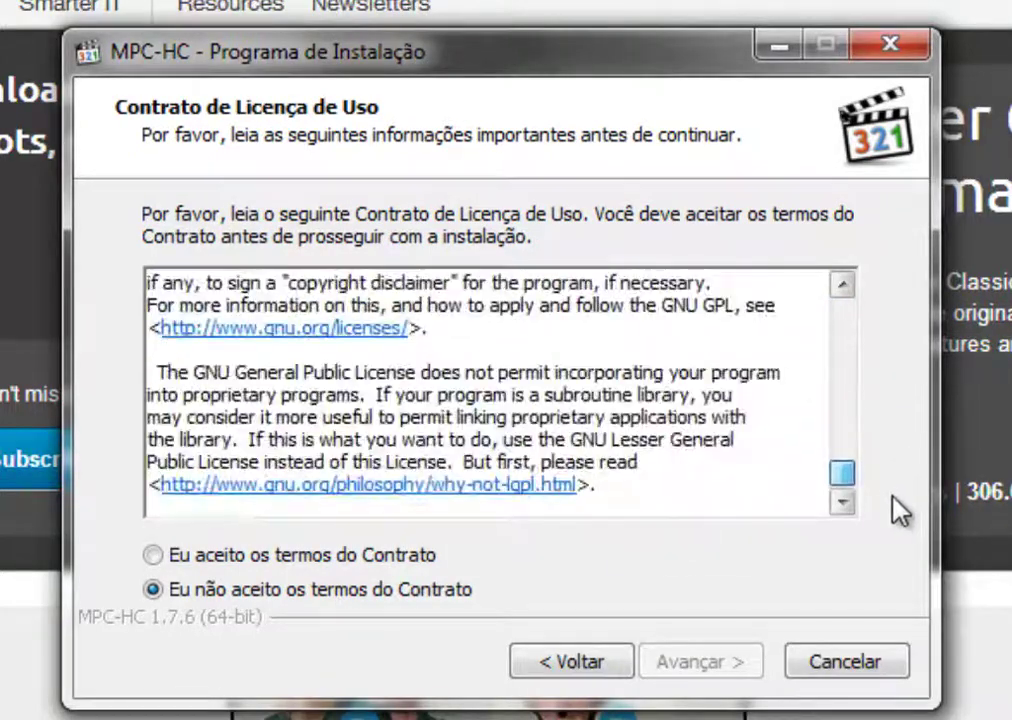
click(151, 554)
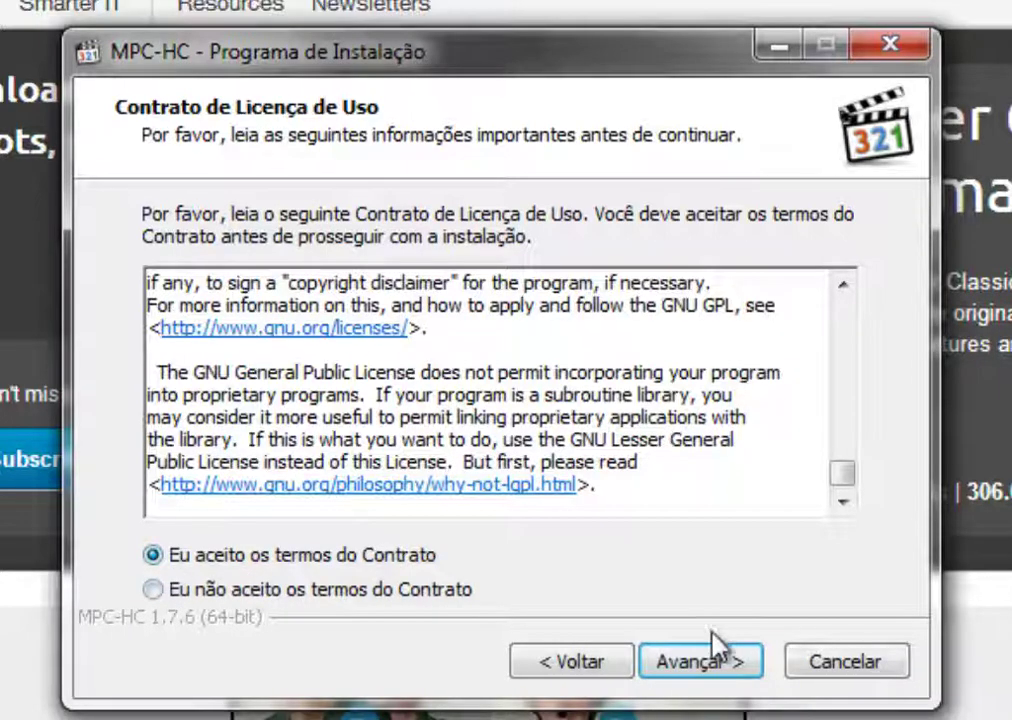
click(716, 672)
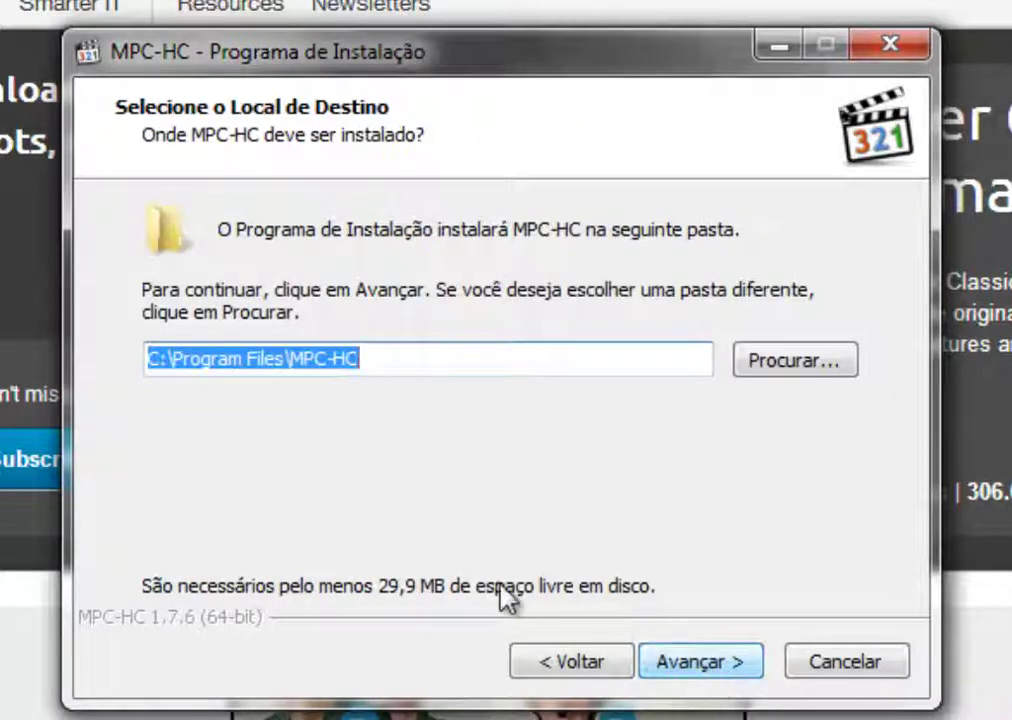
Accept the C:\Program Files\MPC-HC destination, the standard components and the MPC-HC x64 Start menu folder
click(716, 658)
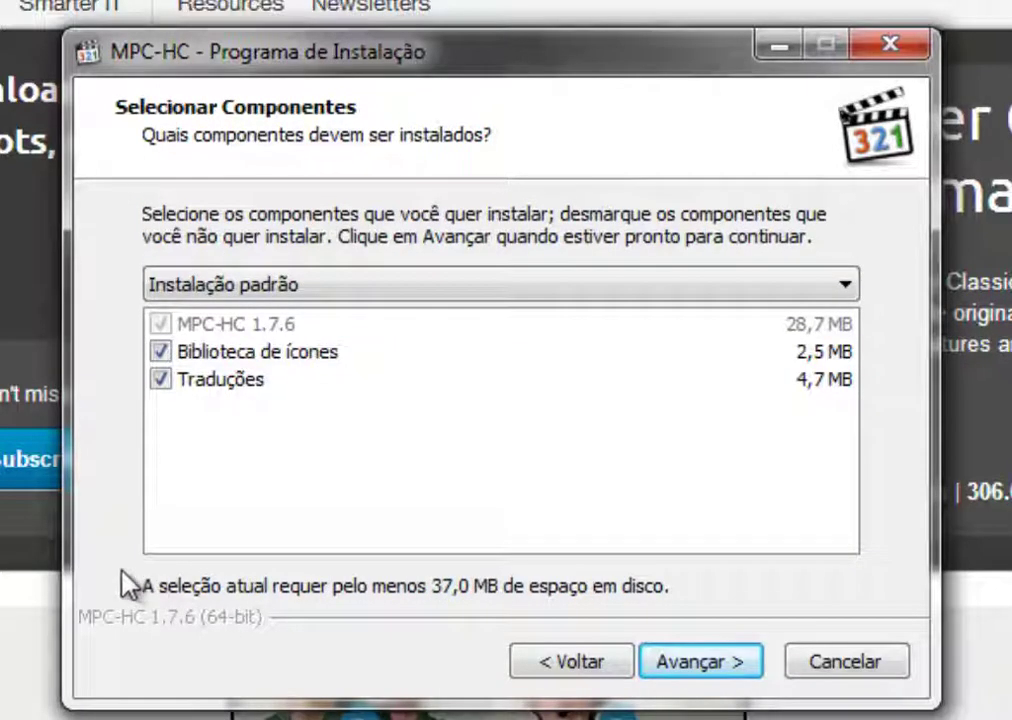
click(726, 660)
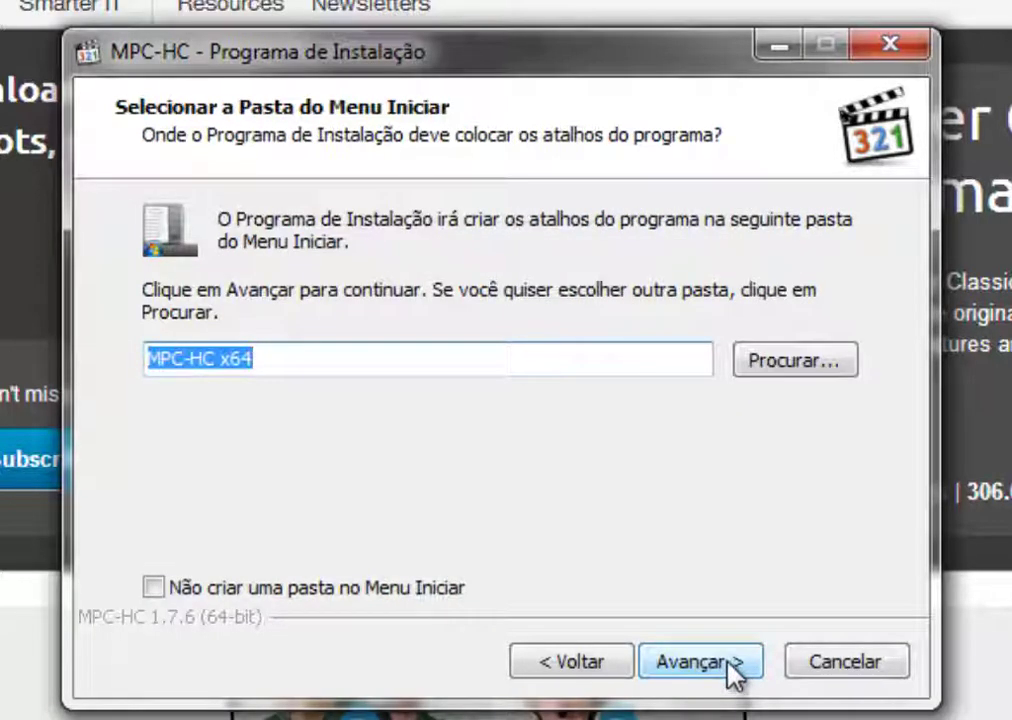
click(728, 662)
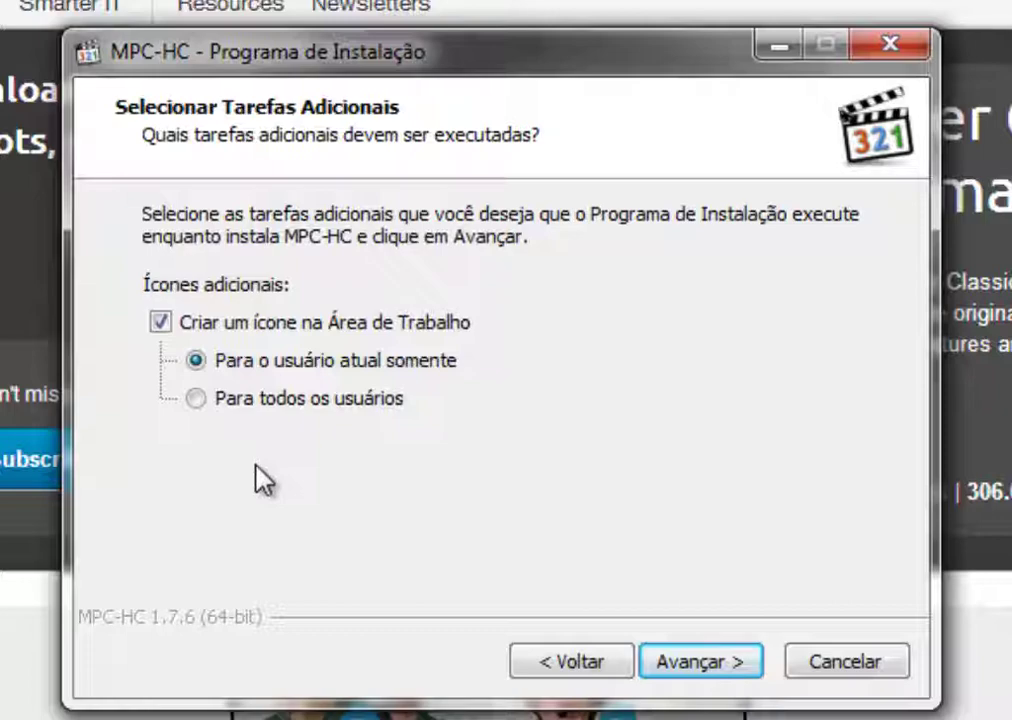
Set the desktop icon to be created for all users and install MPC-HC
click(190, 405)
click(196, 362)
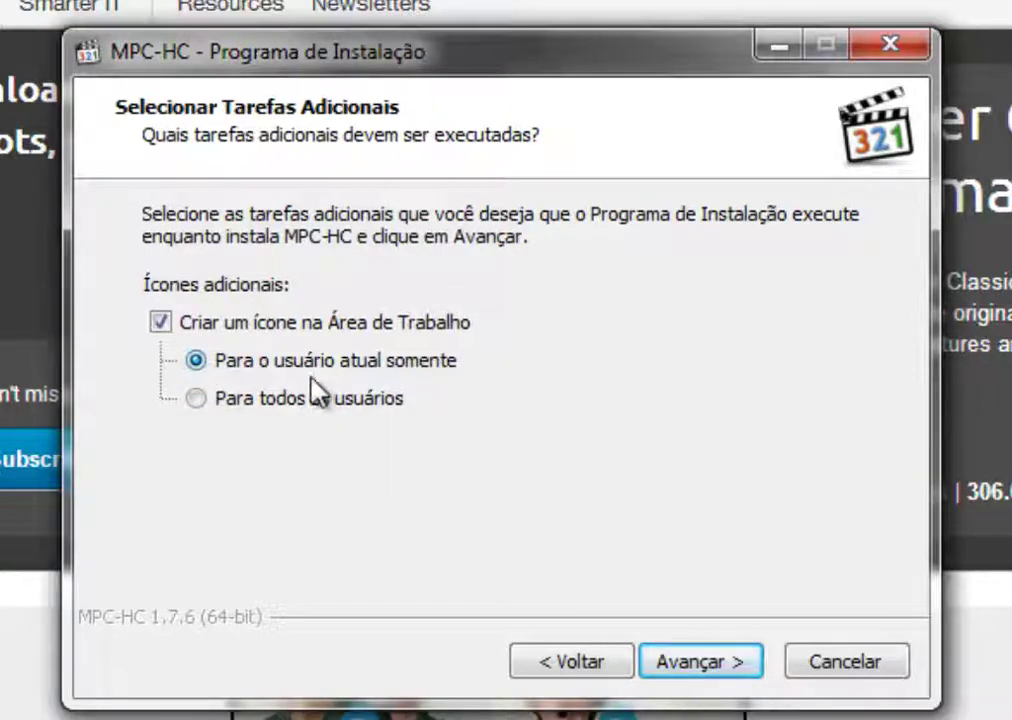
click(224, 404)
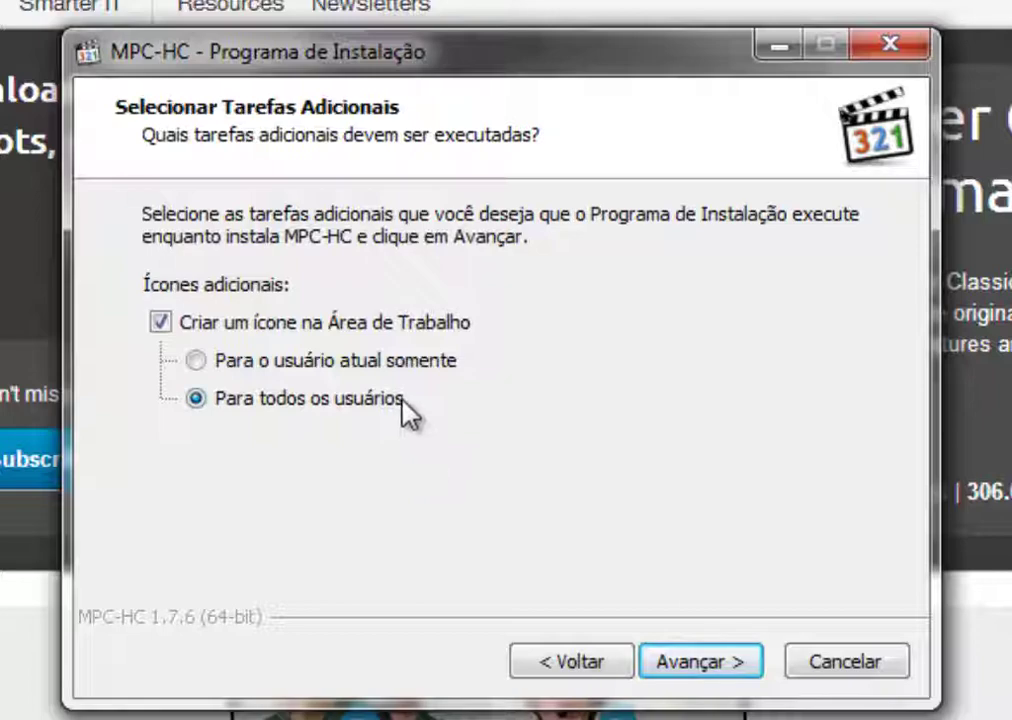
click(708, 663)
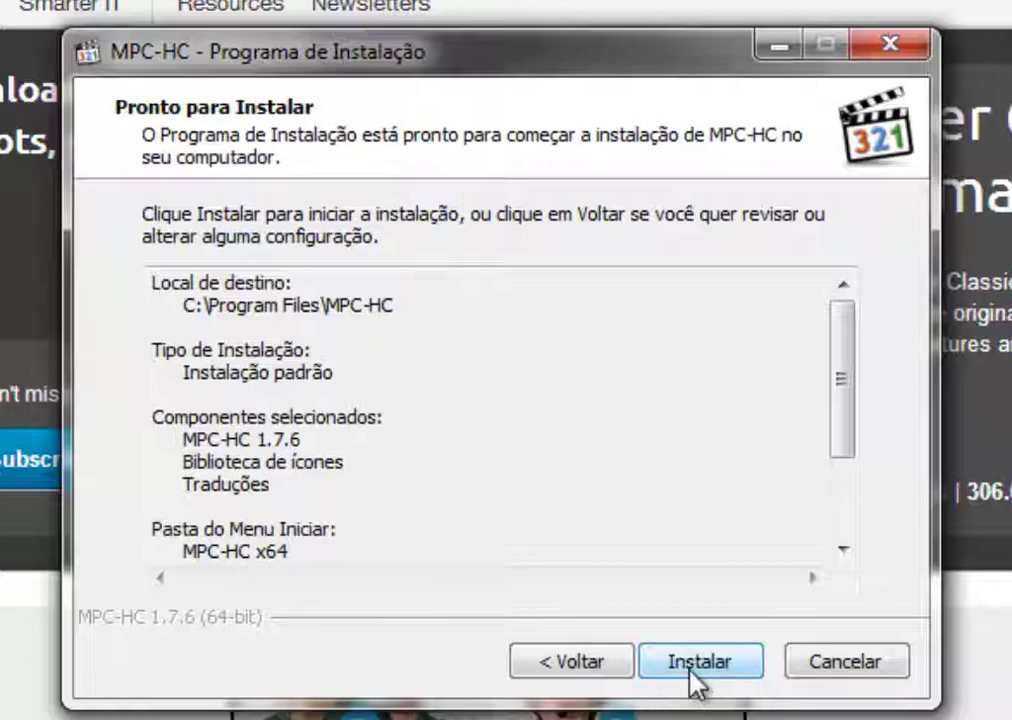
click(690, 665)
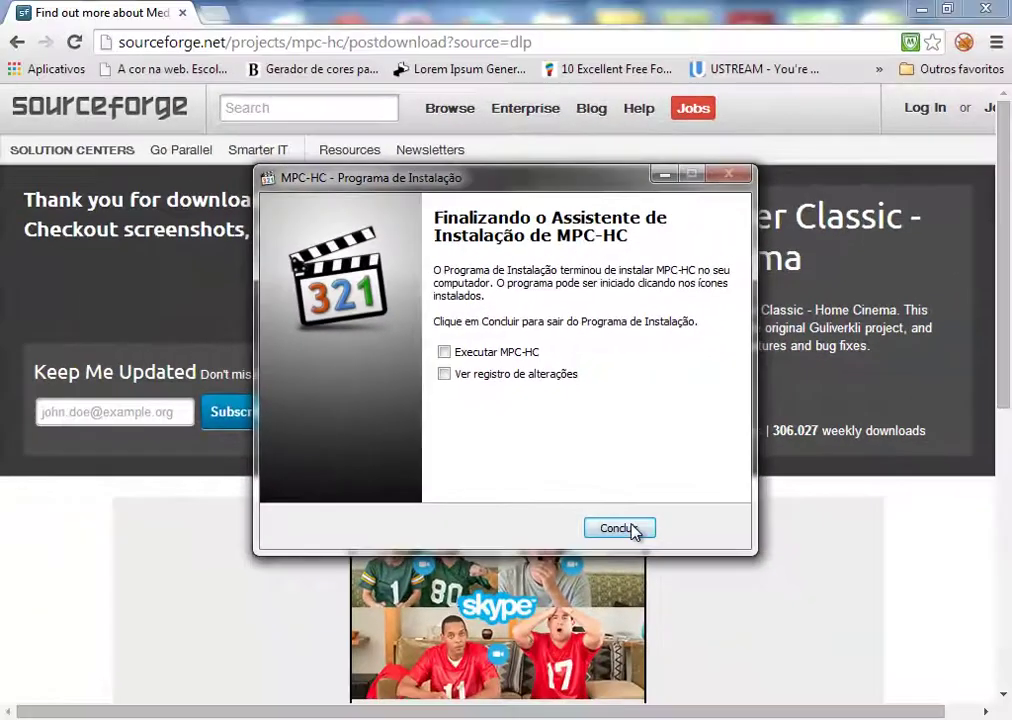
Finish the setup wizard without launching MPC-HC, and open the video Ela.2014 from the EL4..BDU4L folder
click(617, 528)
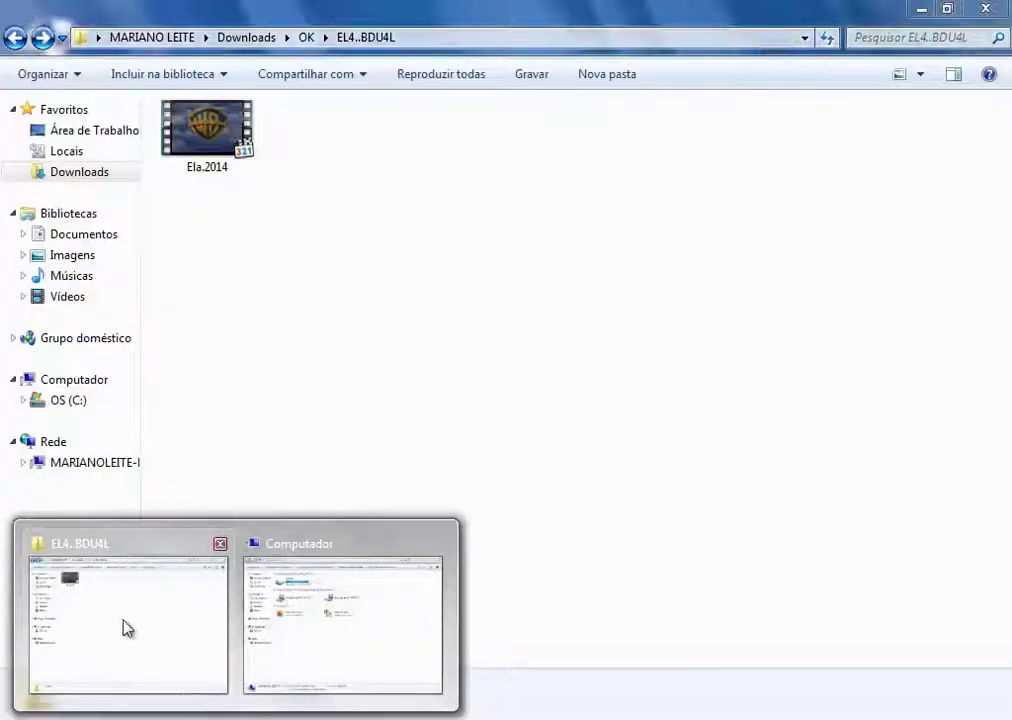
click(129, 627)
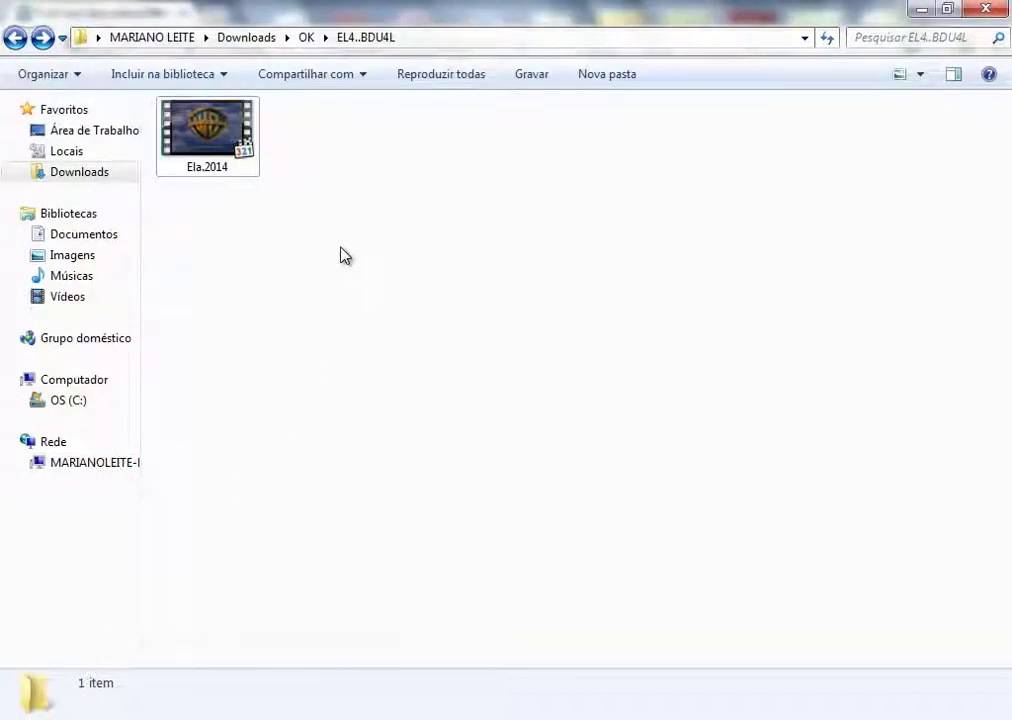
click(209, 137)
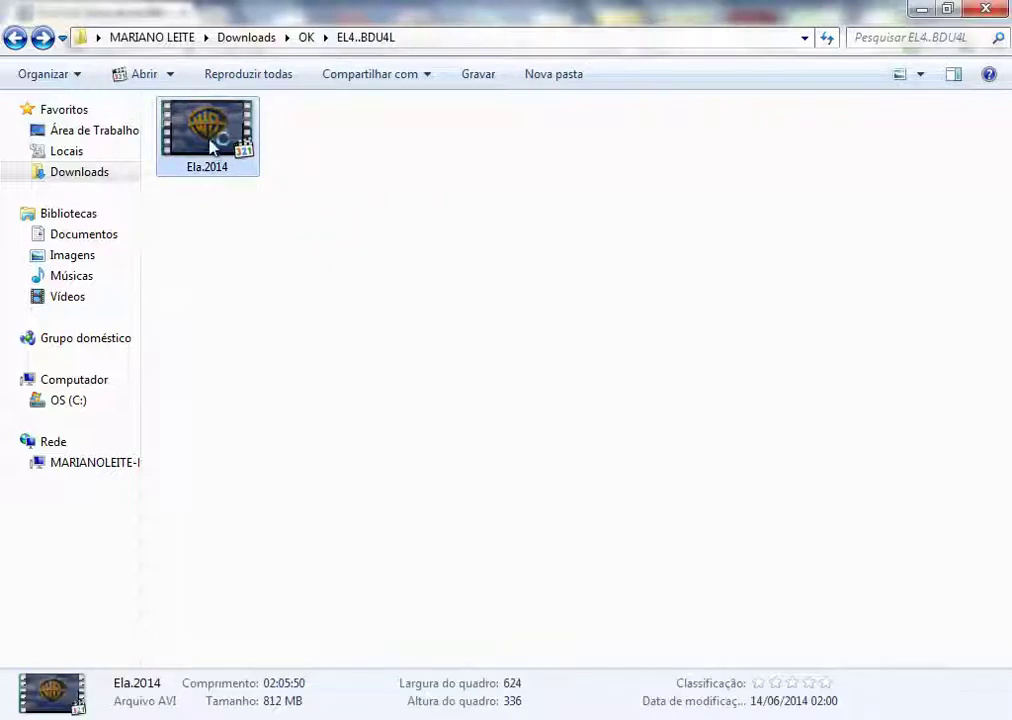
double_click(213, 145)
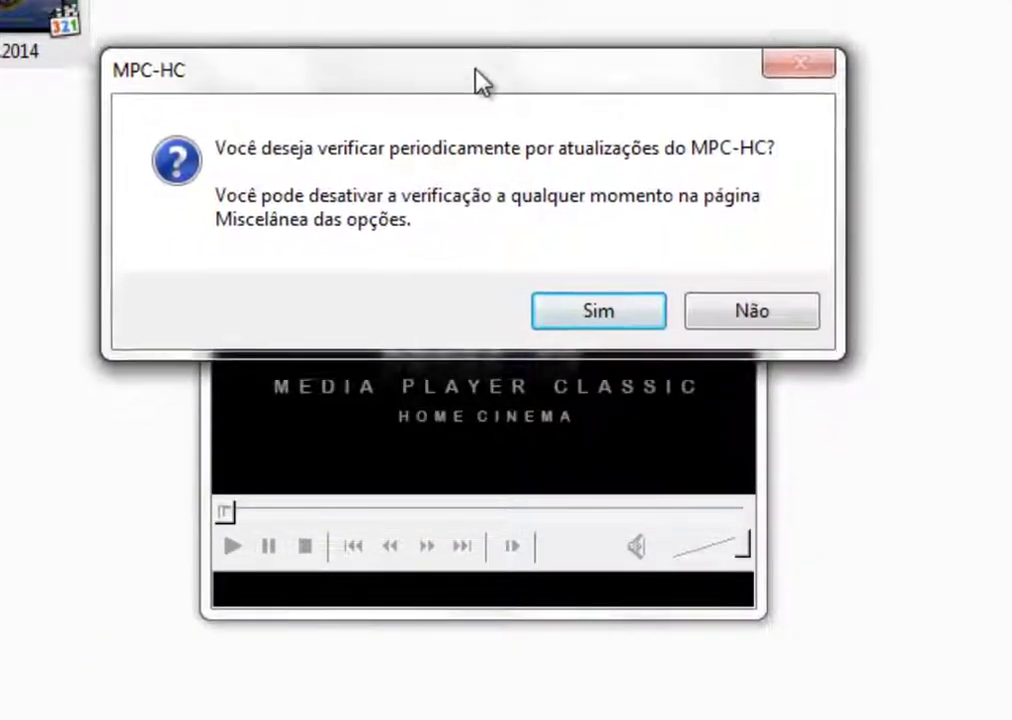
Decline MPC-HC's periodic update checks, and skip playback ahead to about 00:18:23 before pausing the film
drag(476, 69, 482, 24)
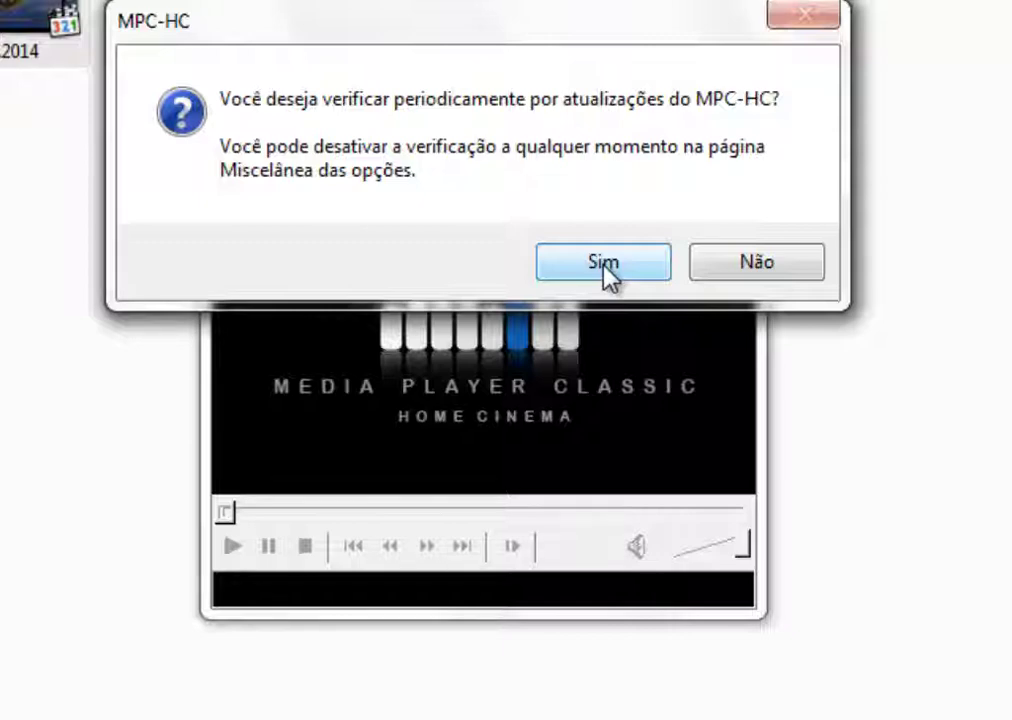
click(752, 266)
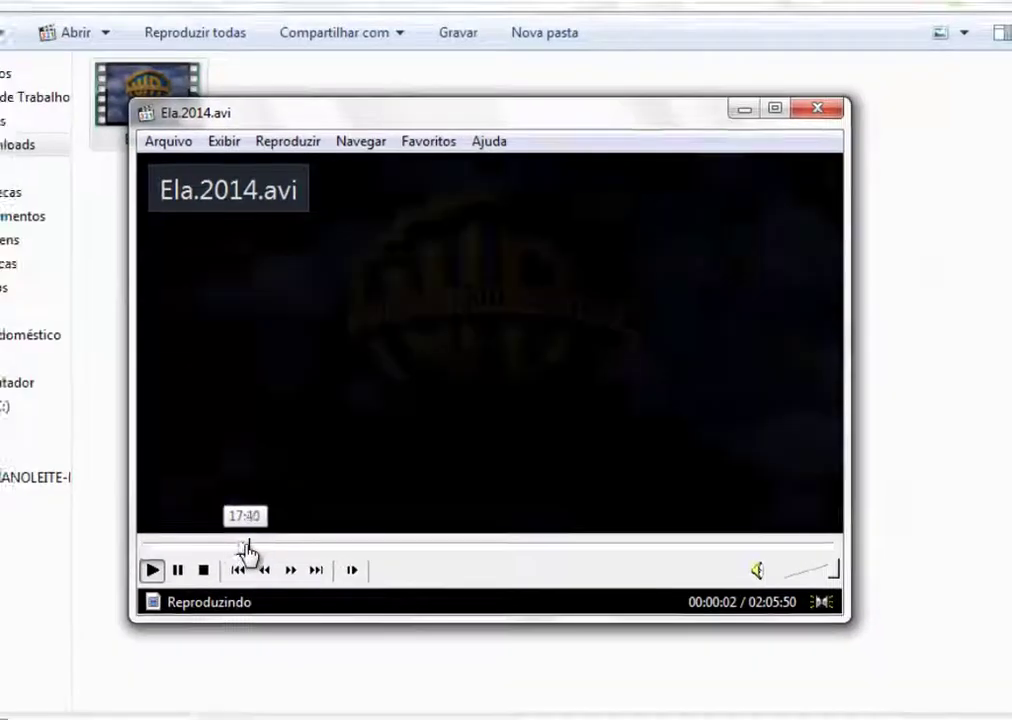
click(173, 597)
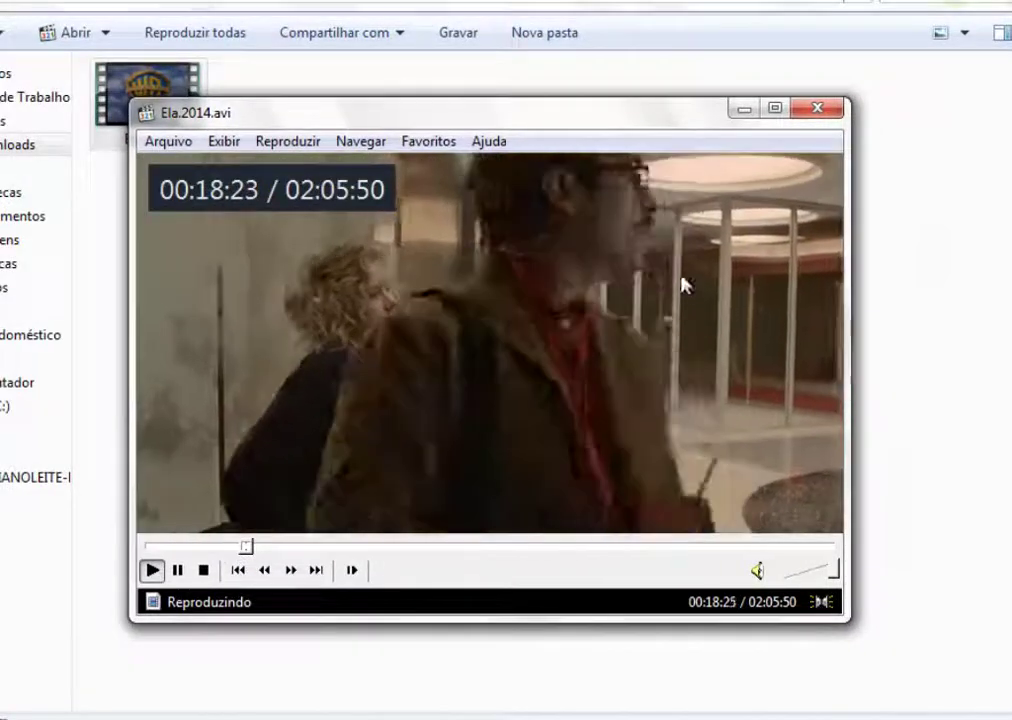
drag(640, 124, 720, 112)
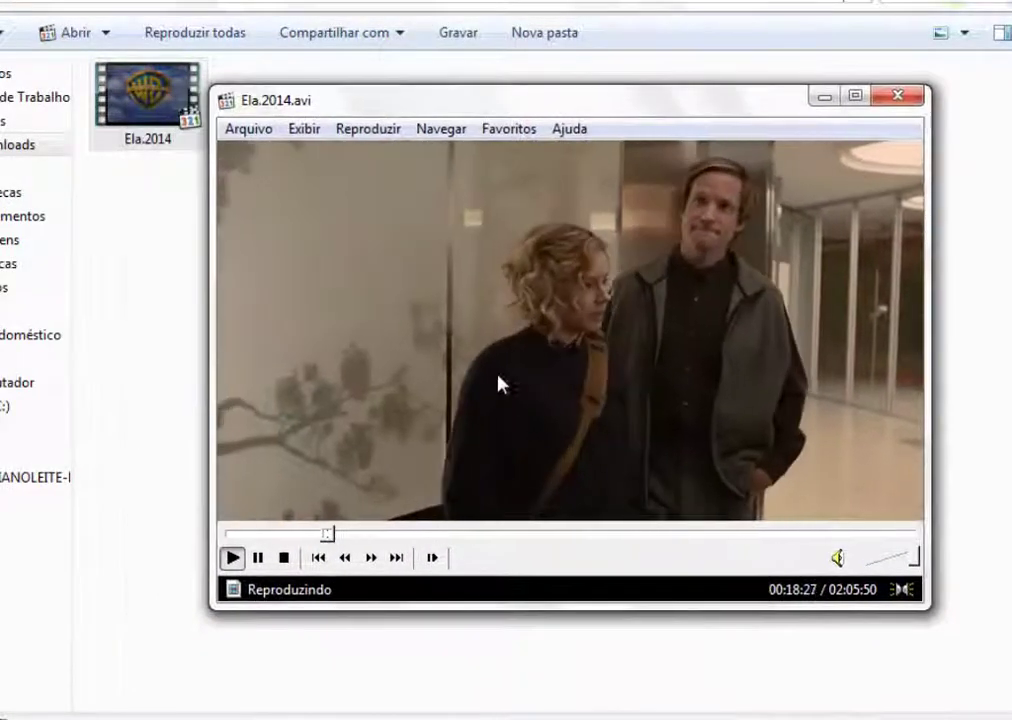
click(494, 381)
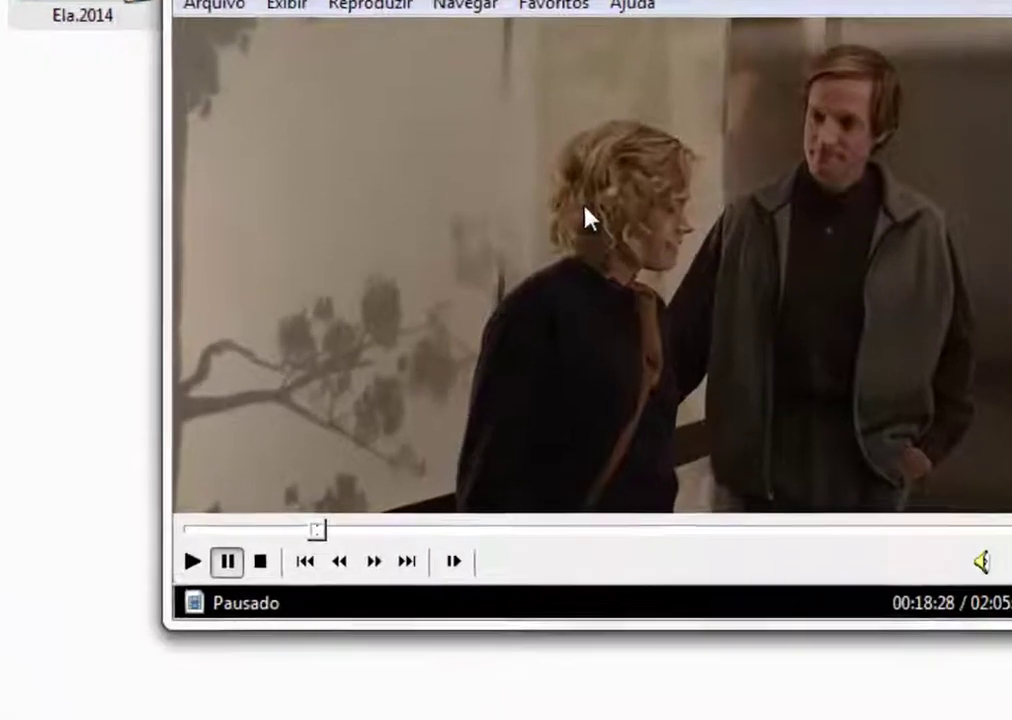
Switch the film's audio to the mp3, 48000 Hz, stereo, 112 kb/s track and play it briefly before pausing
right_click(537, 296)
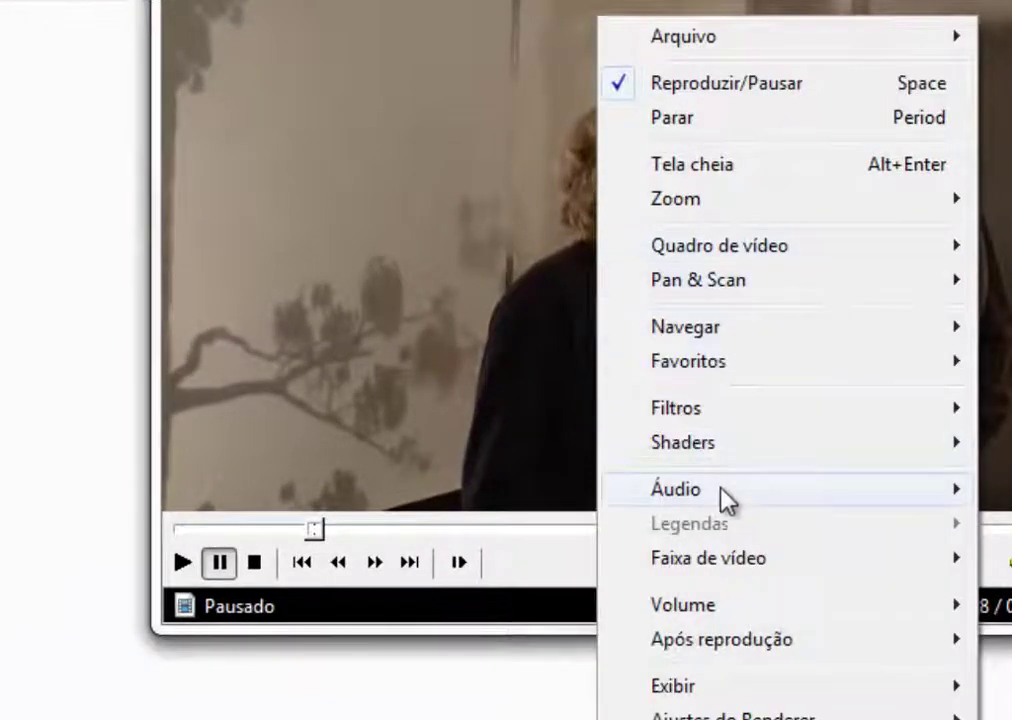
mouse_move(725, 500)
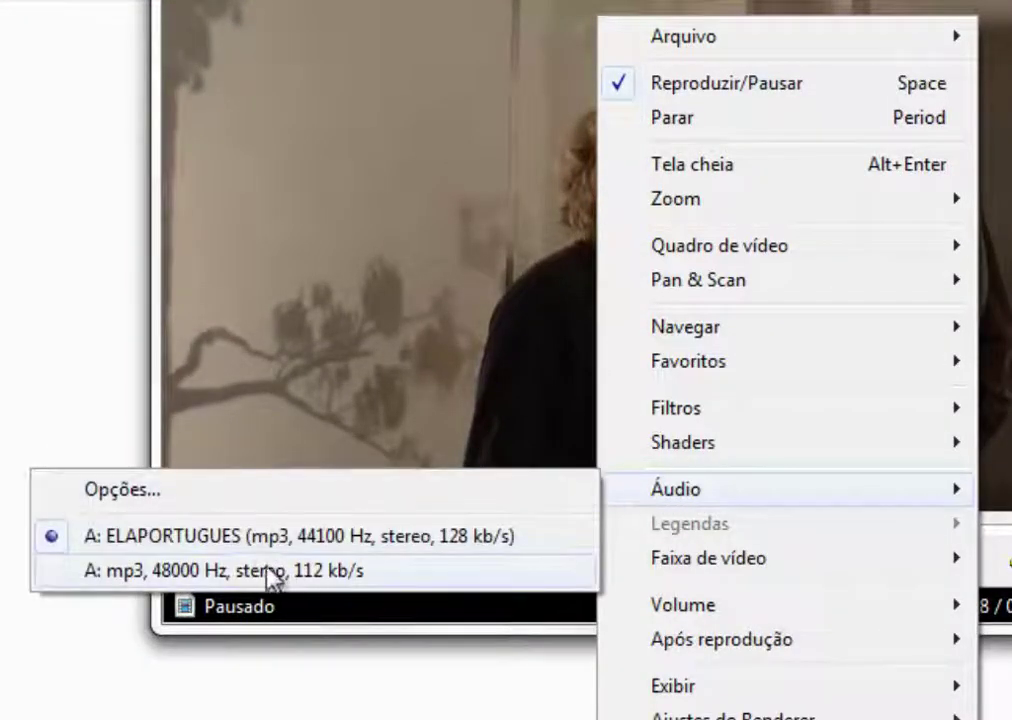
click(175, 575)
click(470, 187)
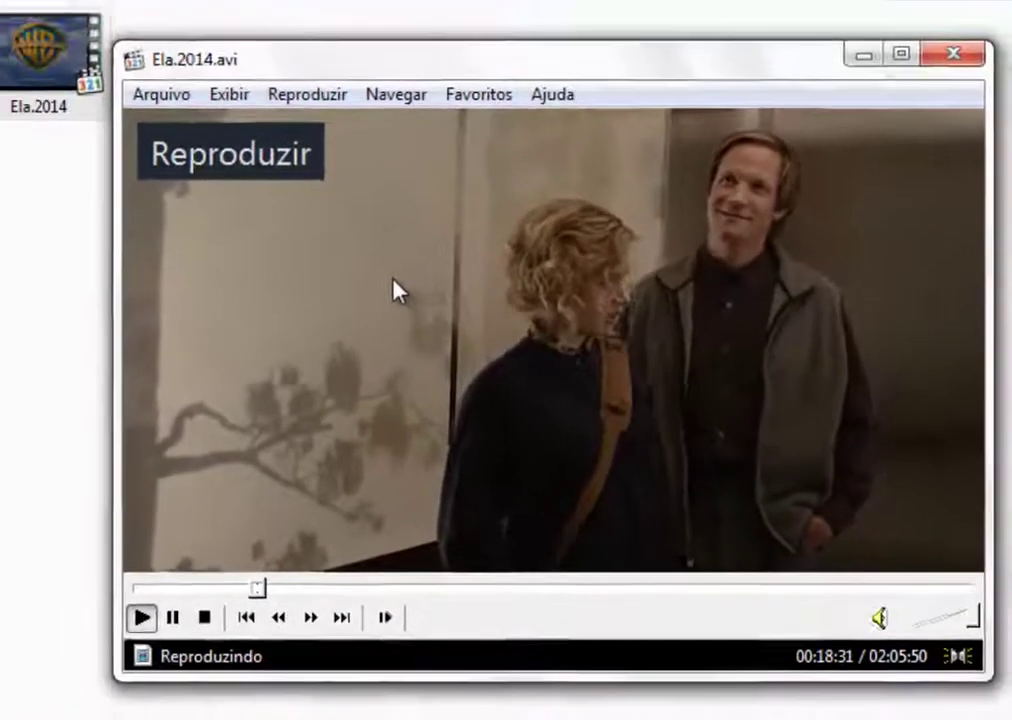
click(394, 291)
Switch the audio back to the ELAPORTUGUES track, play a short stretch and close the player
right_click(397, 294)
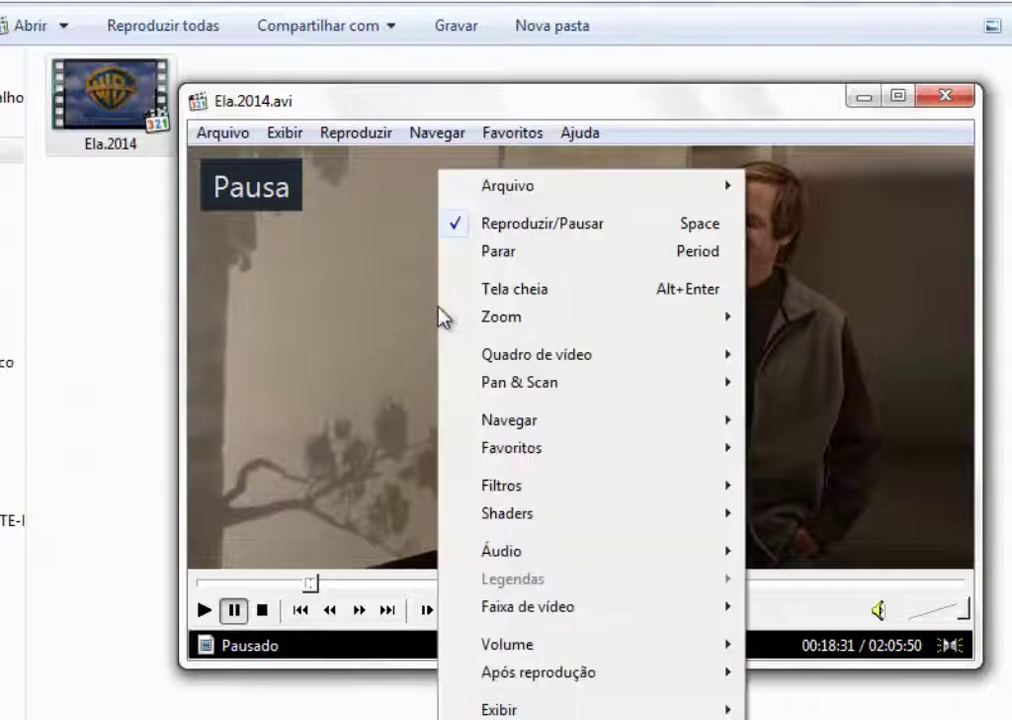
mouse_move(544, 550)
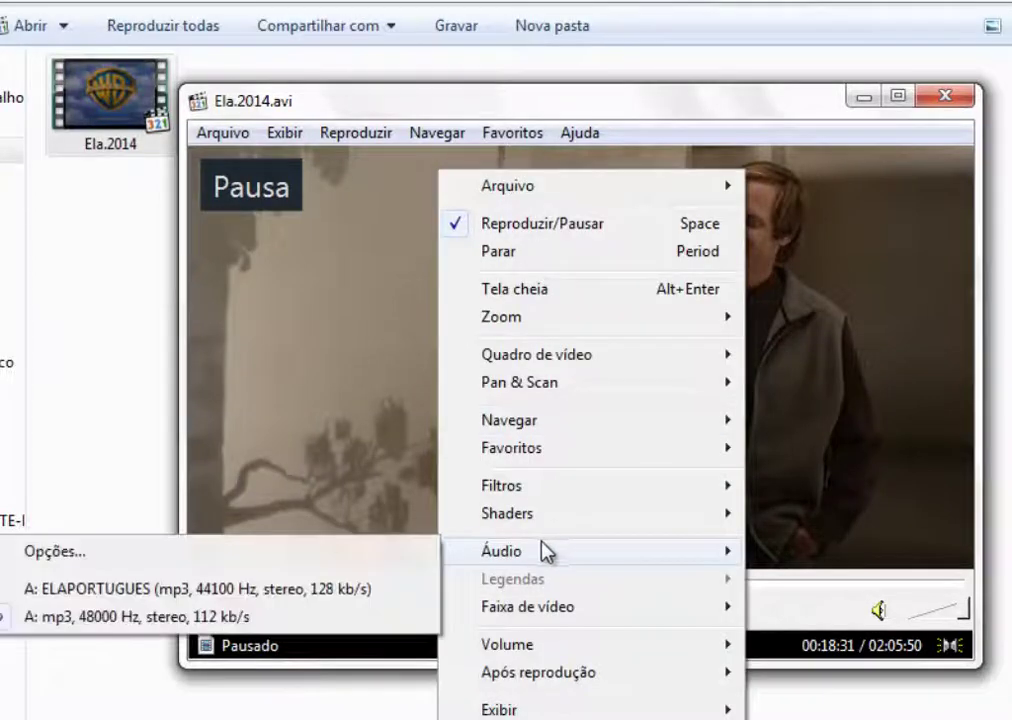
click(284, 595)
click(431, 356)
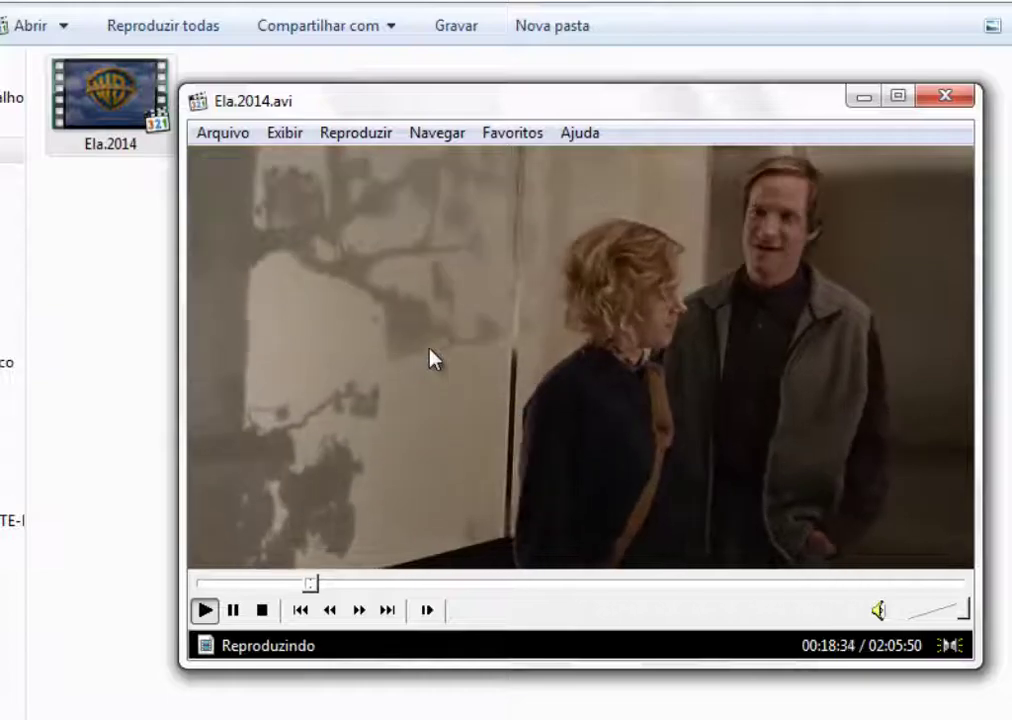
click(431, 356)
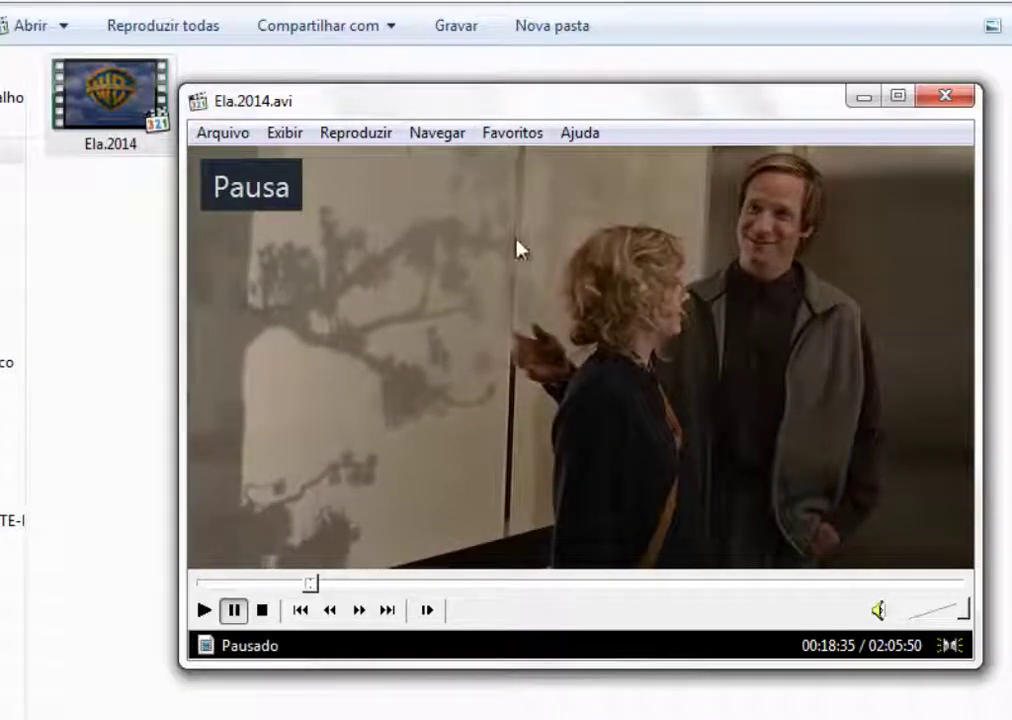
drag(463, 112, 640, 181)
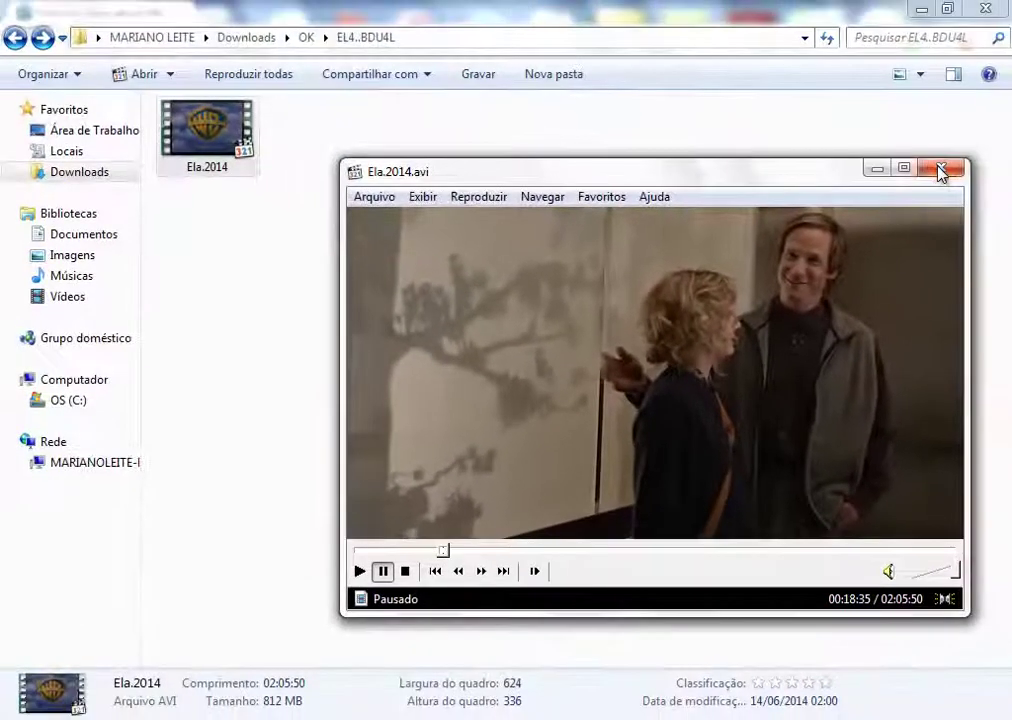
click(1011, 145)
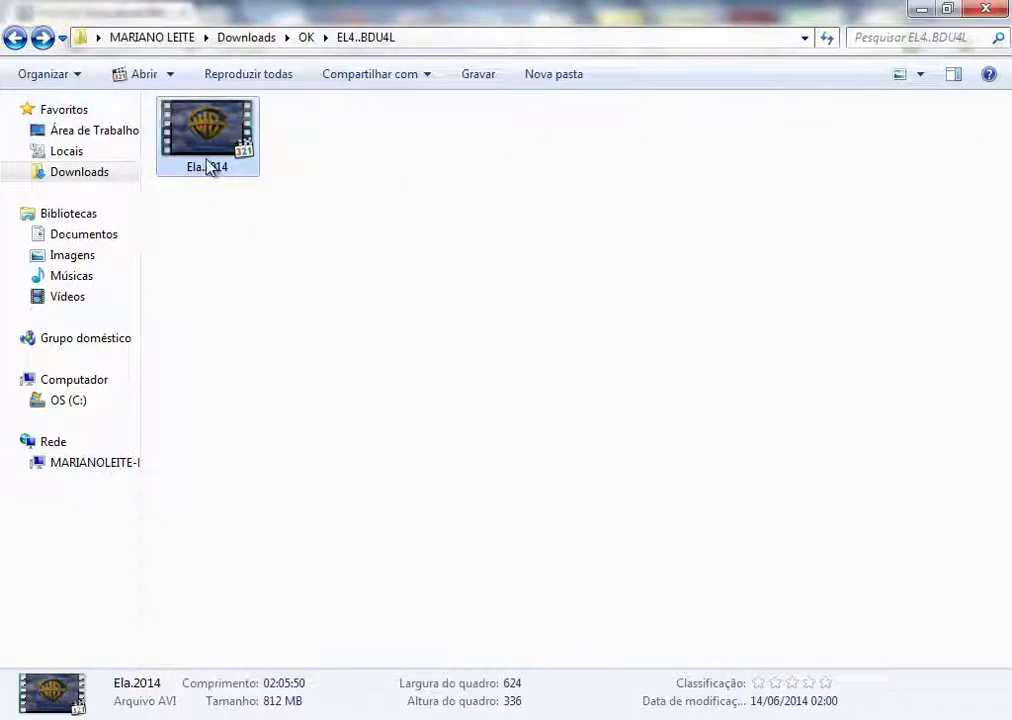
Open the default program choice for the Ela.2014 video and select Media Player Classic - Home Cinema
click(258, 242)
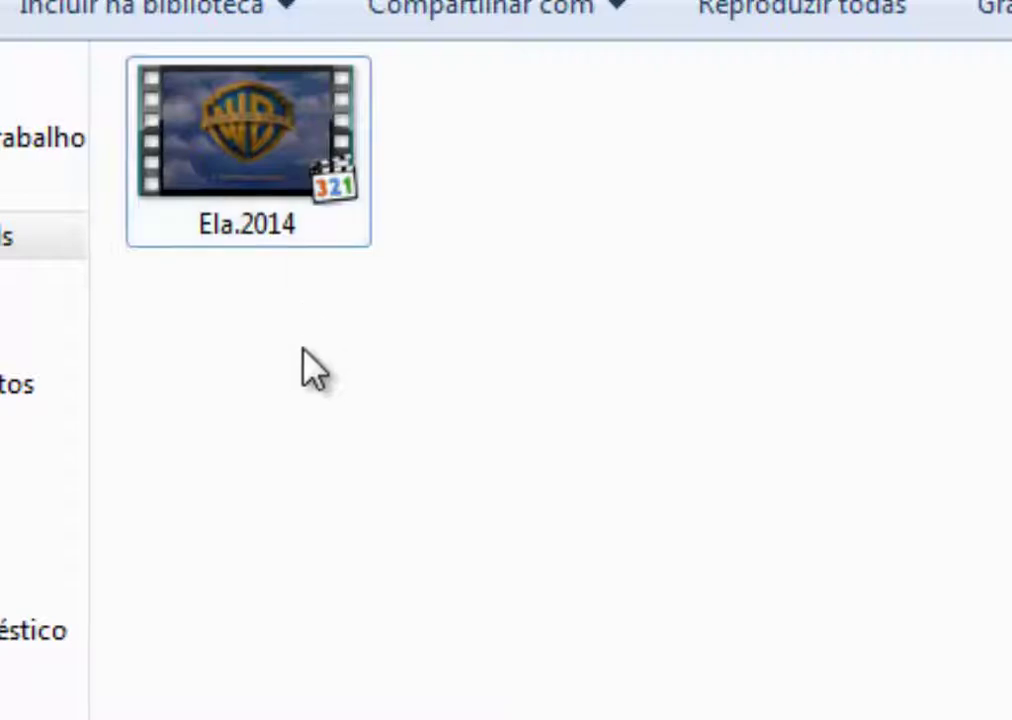
right_click(236, 128)
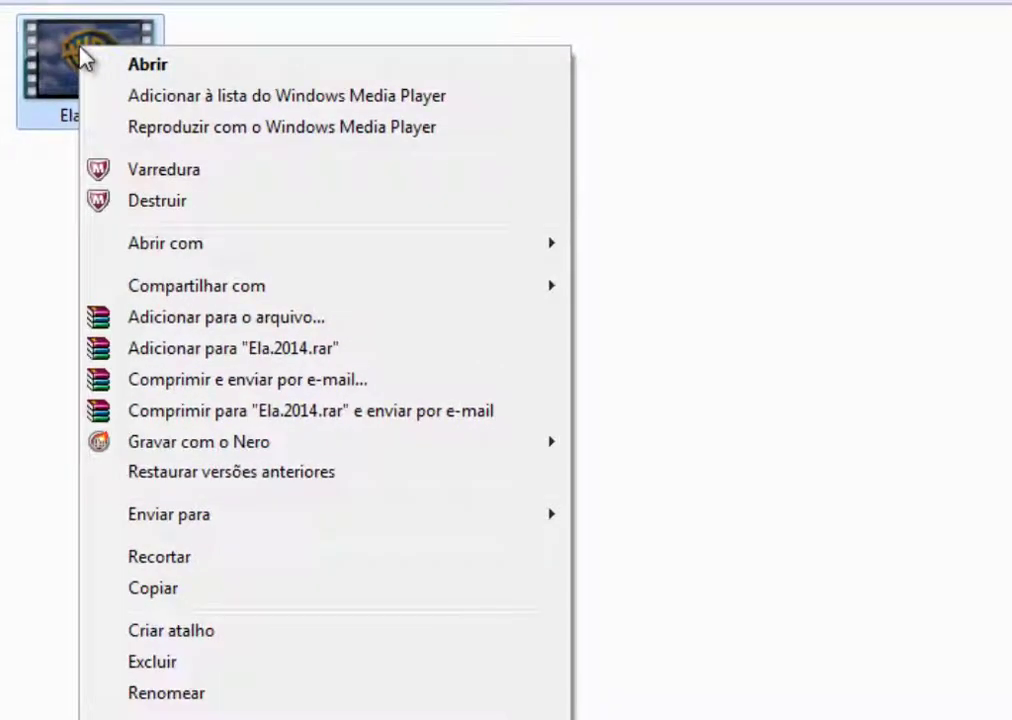
mouse_move(222, 245)
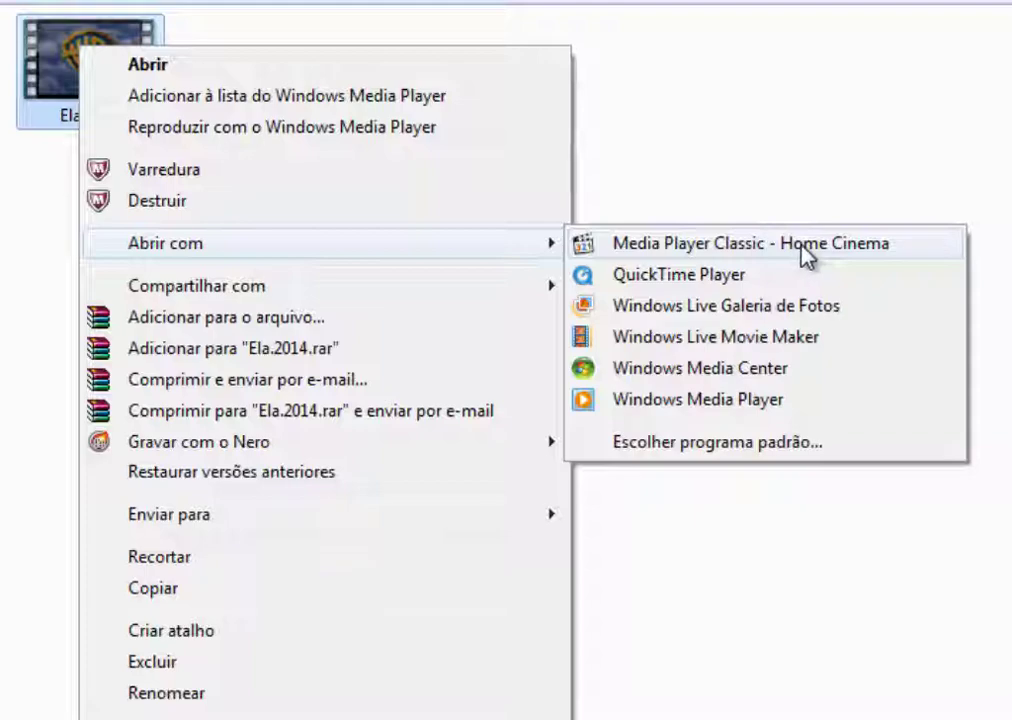
click(702, 460)
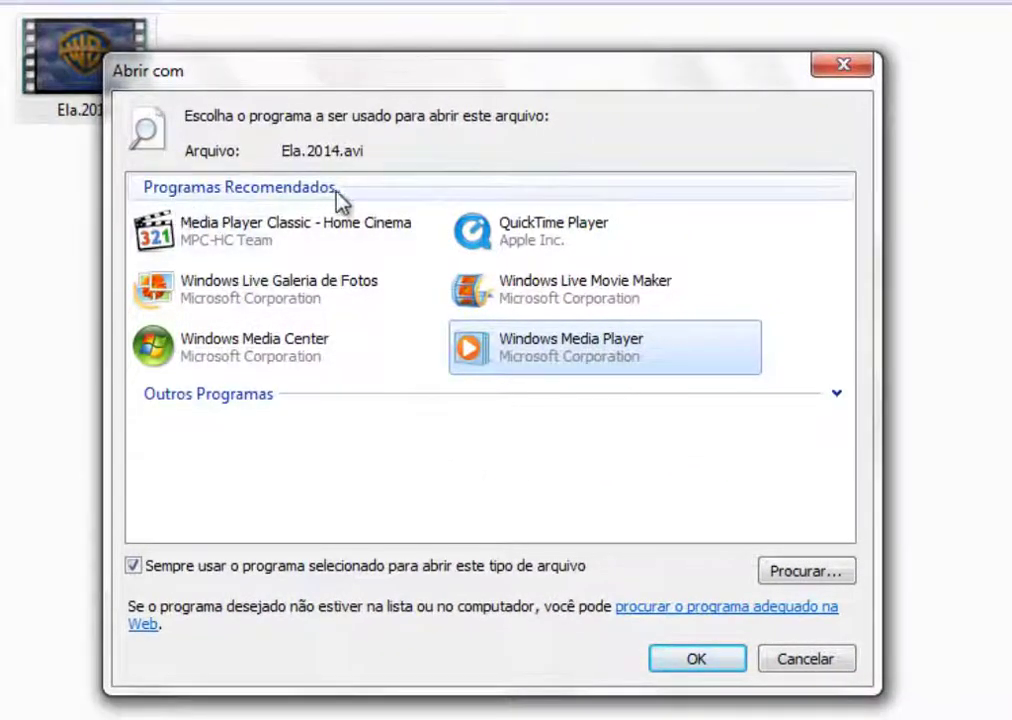
click(236, 247)
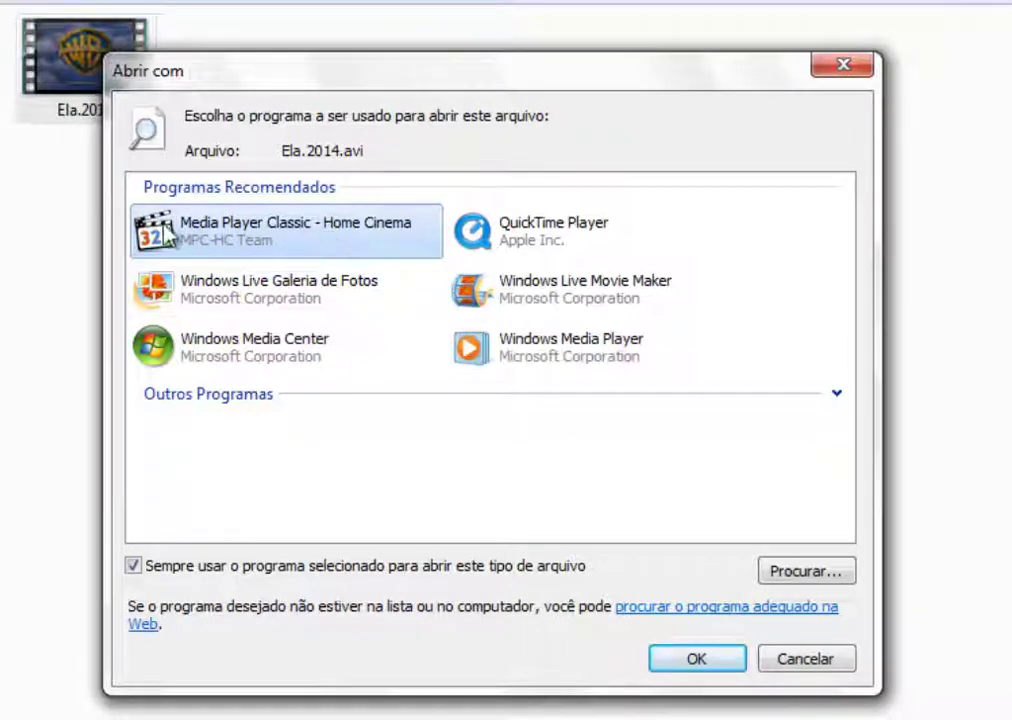
Expand the other programs and browse to mpc-hc64 in the MPC-HC program folder, cancelling without opening it
click(836, 394)
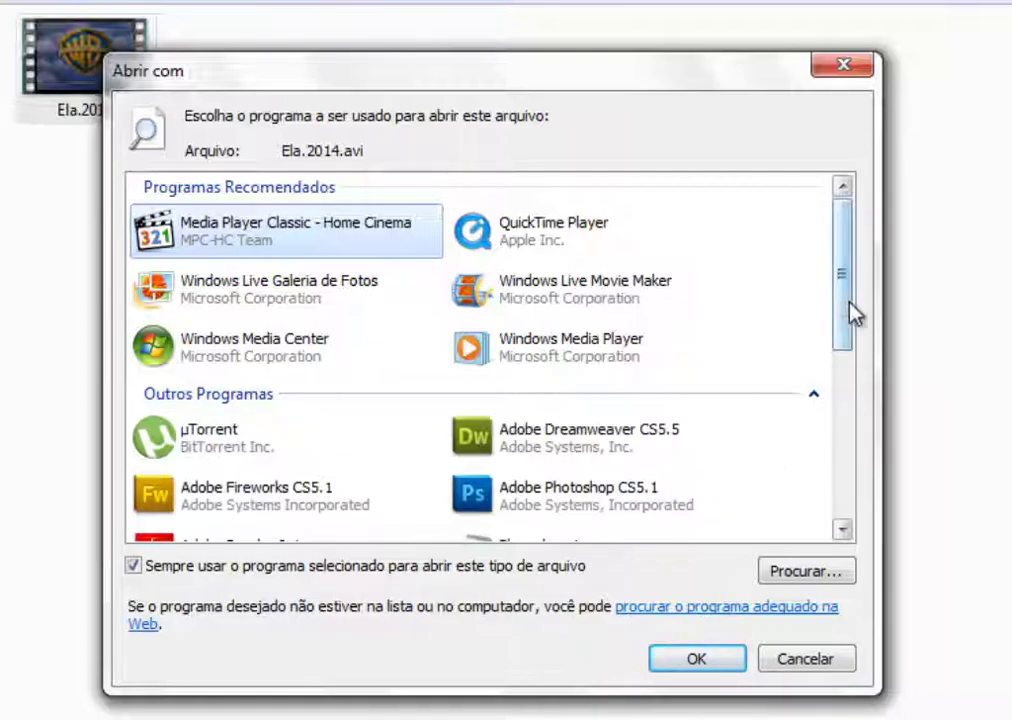
drag(847, 302, 870, 278)
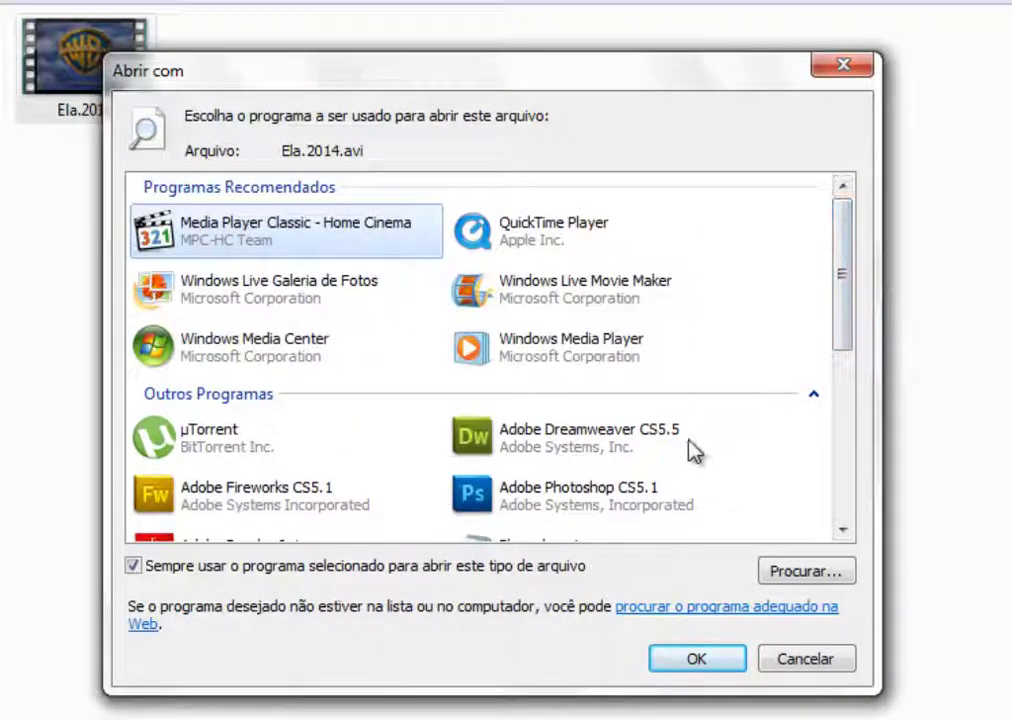
click(808, 572)
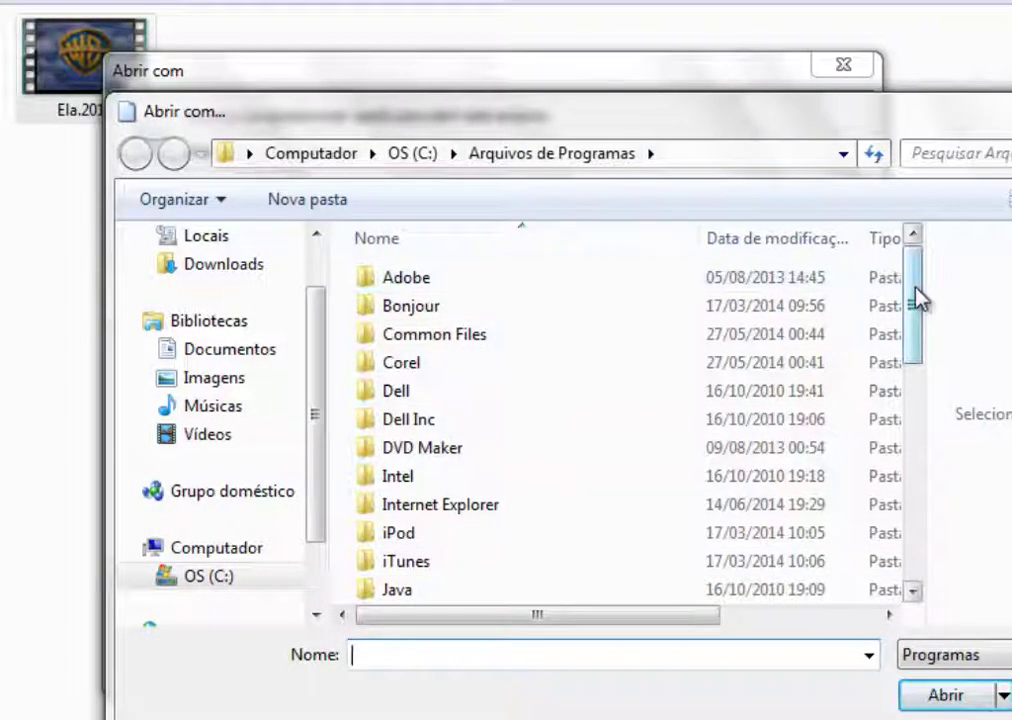
drag(918, 297, 965, 470)
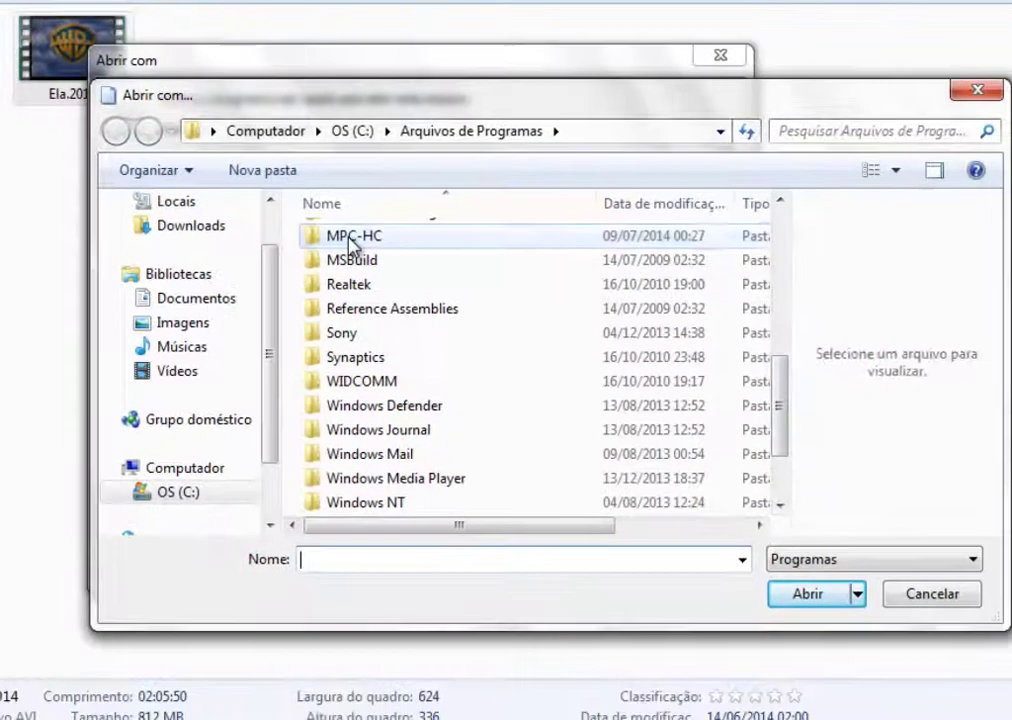
double_click(395, 274)
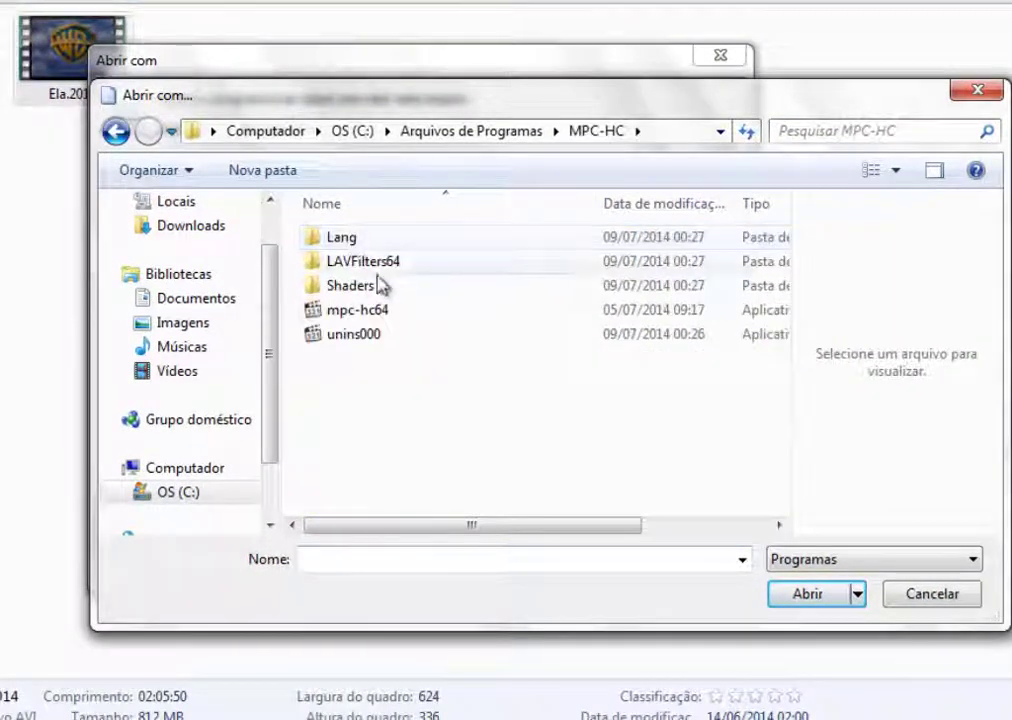
click(340, 314)
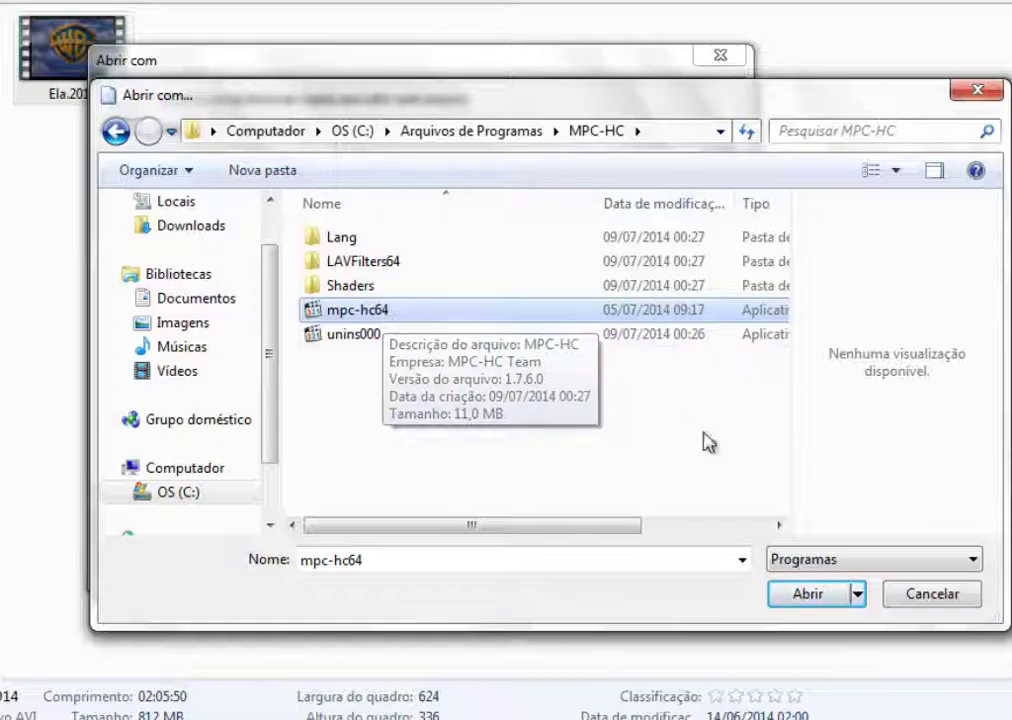
click(957, 600)
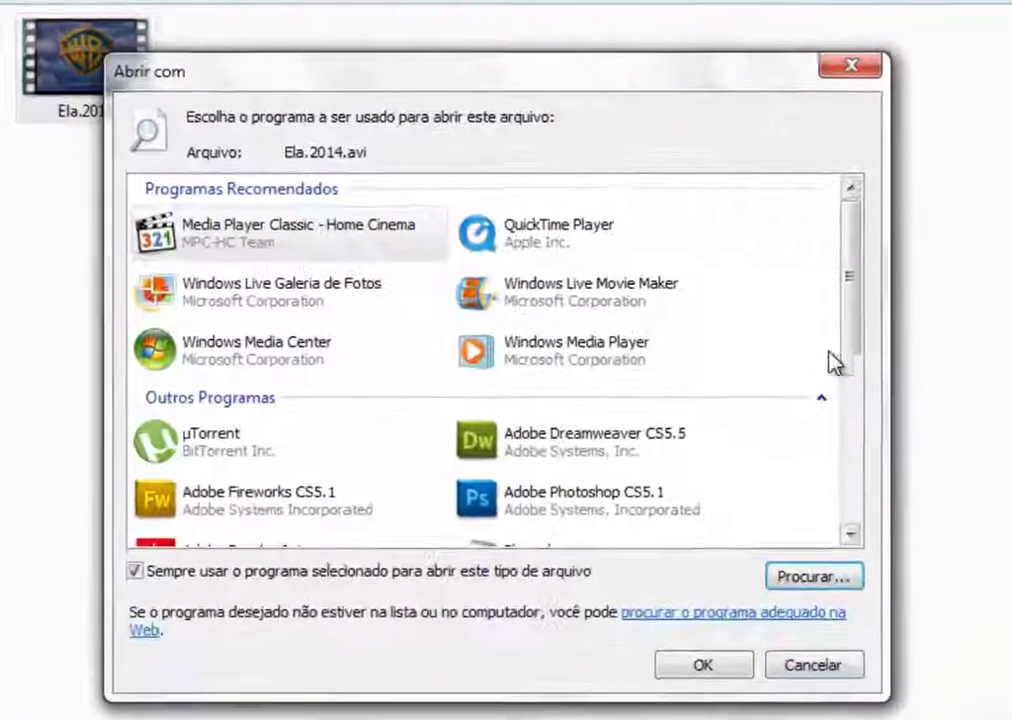
Make Media Player Classic - Home Cinema always open this file type, and pause the launched film at about 00:44:17
click(197, 244)
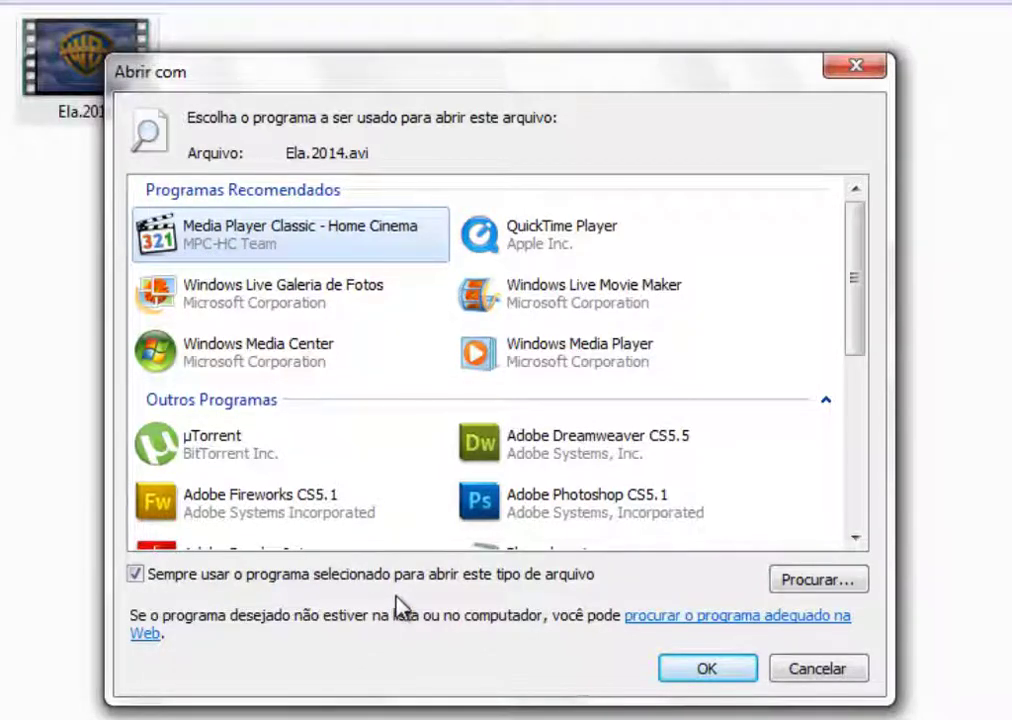
click(708, 672)
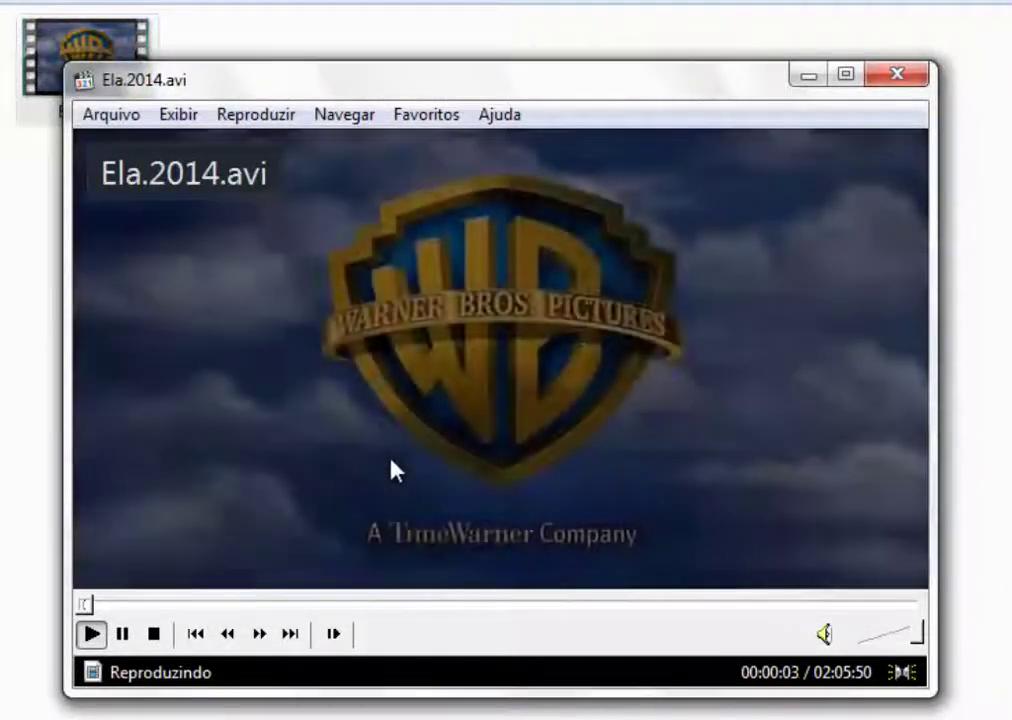
click(377, 604)
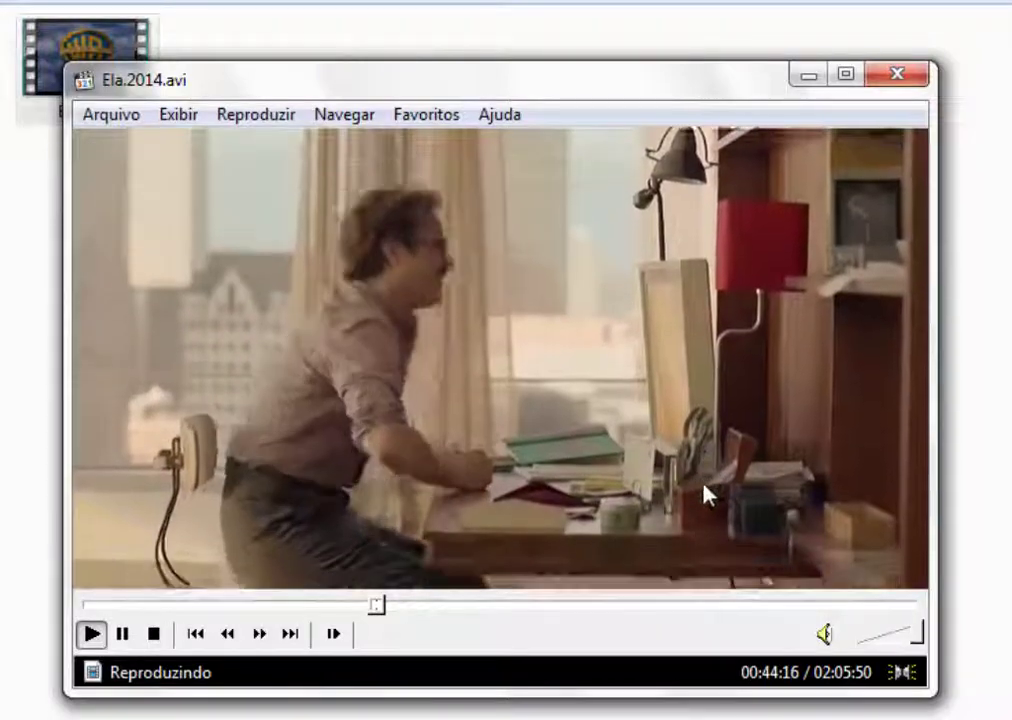
click(703, 492)
drag(456, 63, 661, 153)
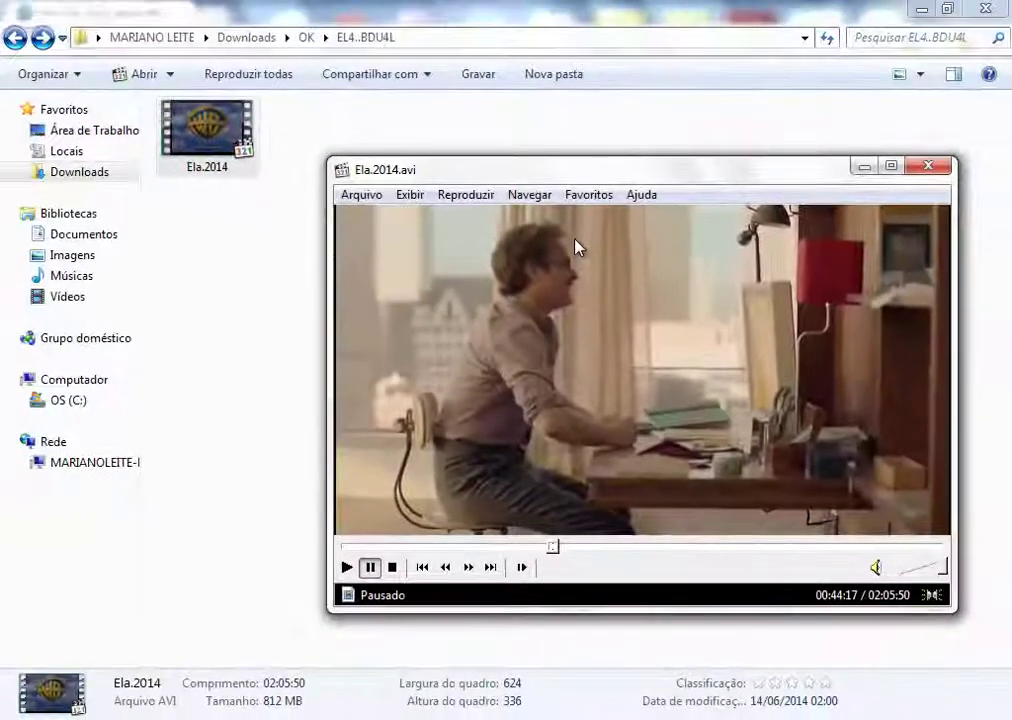